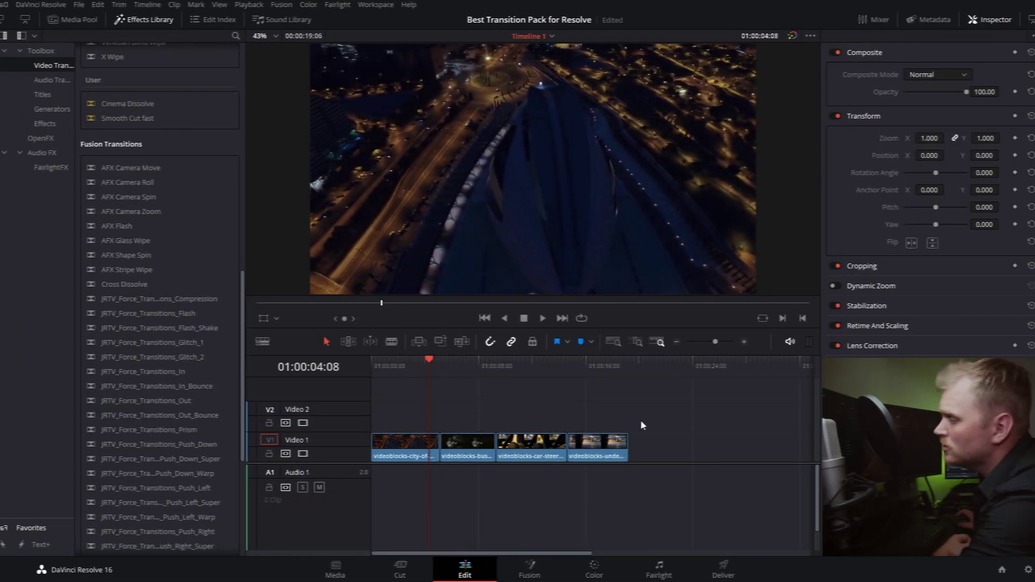
pyautogui.moveTo(417, 362); pyautogui.dragTo(397, 362)
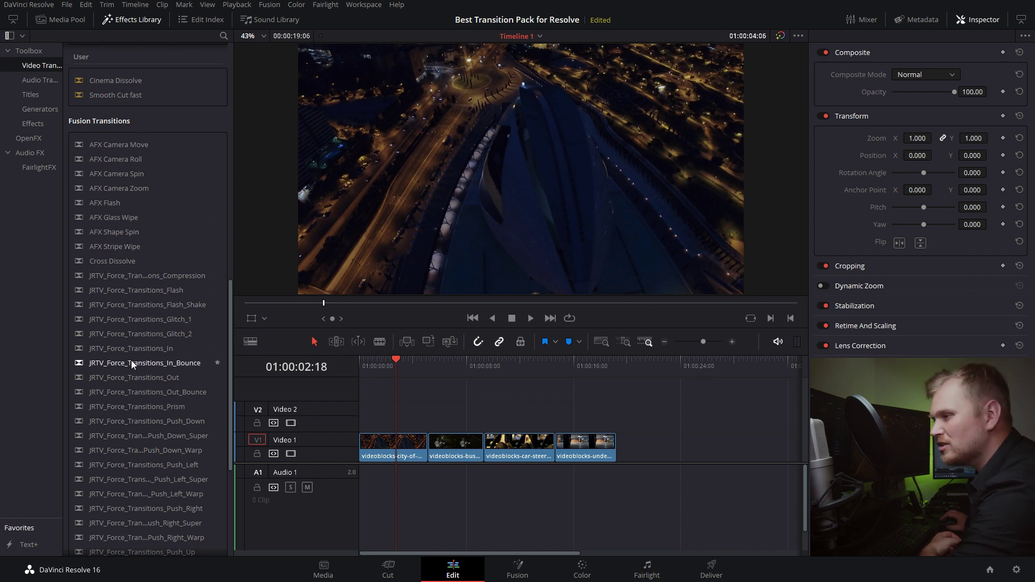
pyautogui.scroll(-3, 109, 421)
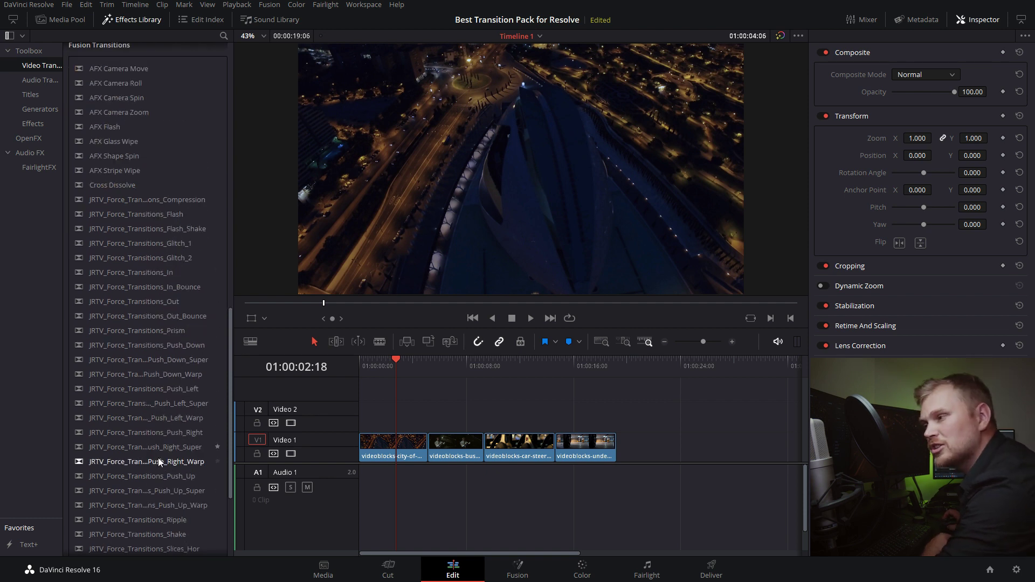
pyautogui.scroll(-6, 161, 469)
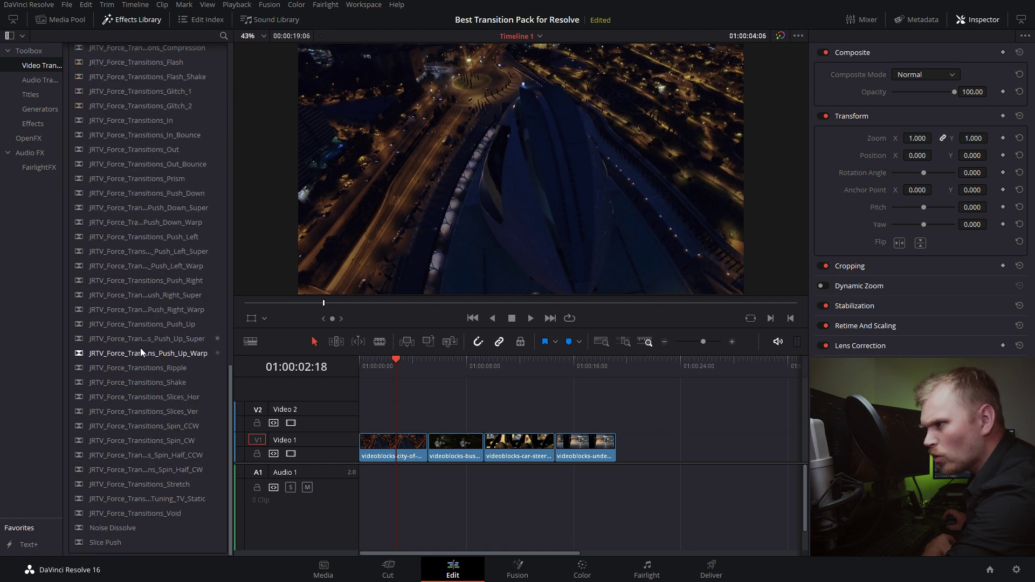
pyautogui.scroll(15, 135, 410)
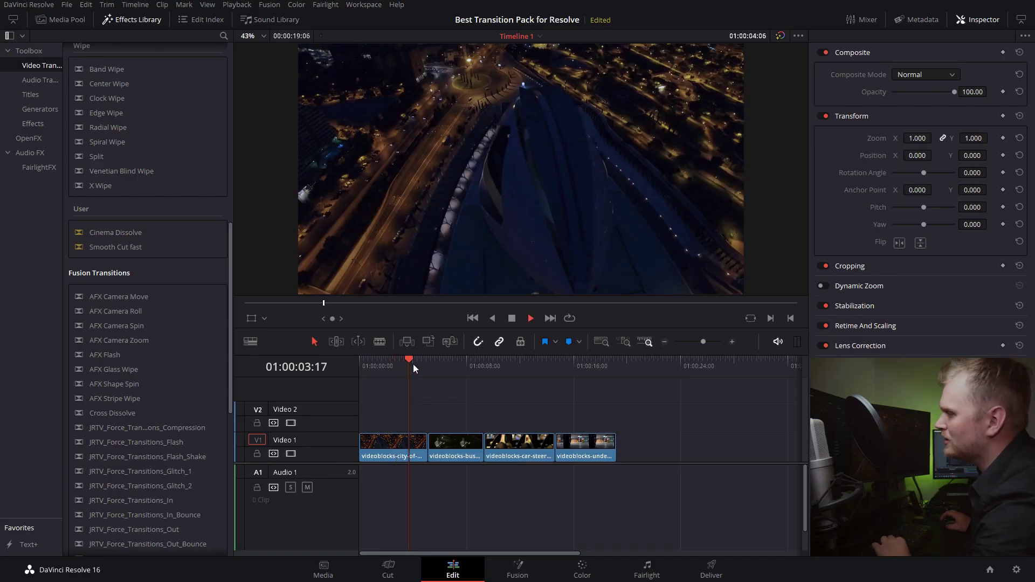
# Step: Place AFX Camera Zoom on the cut between the city aerial and driver clips, then preview it
pyautogui.press('space')
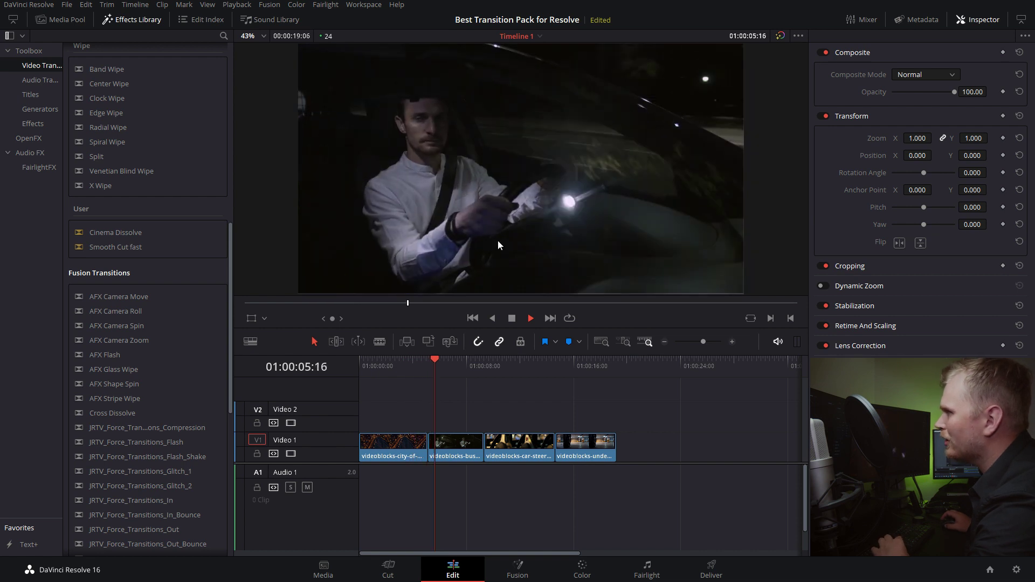
pyautogui.press('space')
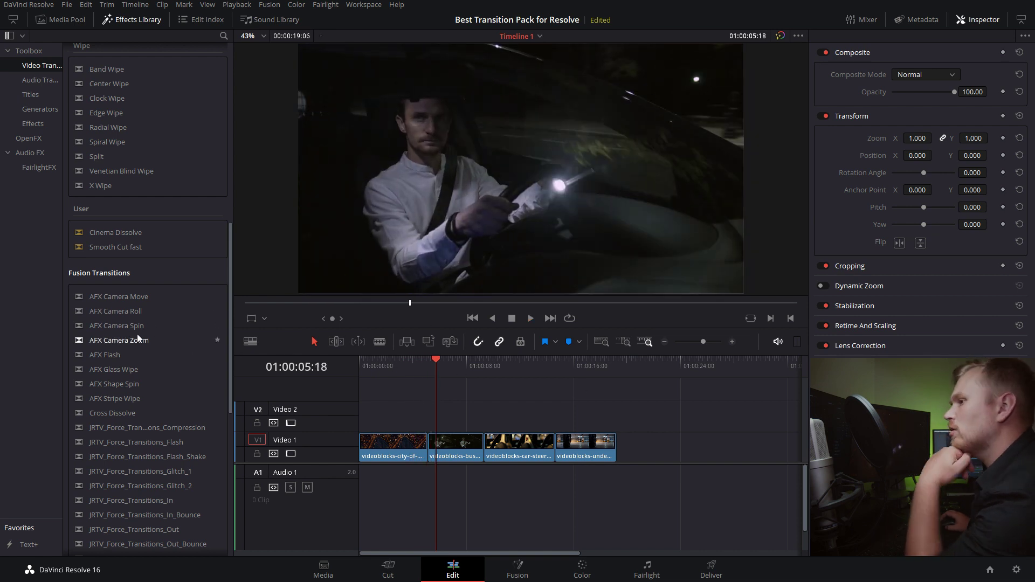
pyautogui.moveTo(123, 341); pyautogui.dragTo(348, 399)
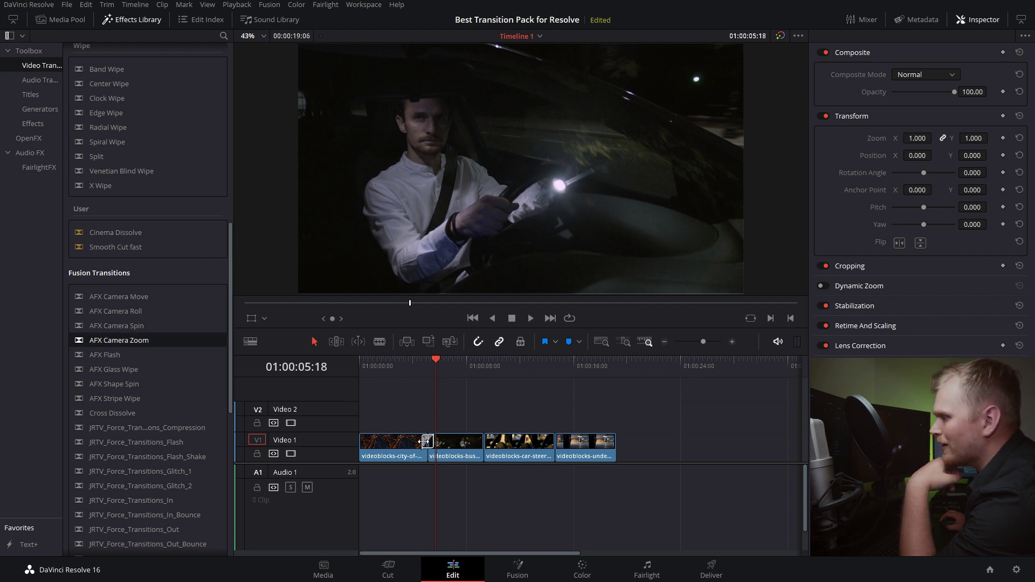
pyautogui.click(423, 366)
pyautogui.hotkey('ctrl', '=')
pyautogui.hotkey('ctrl', '=')
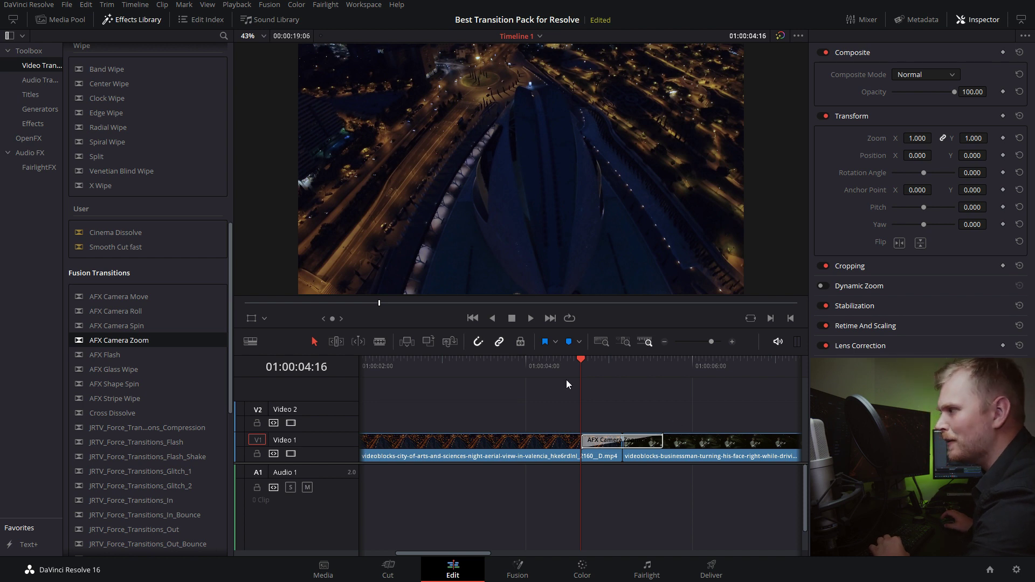
pyautogui.press('space')
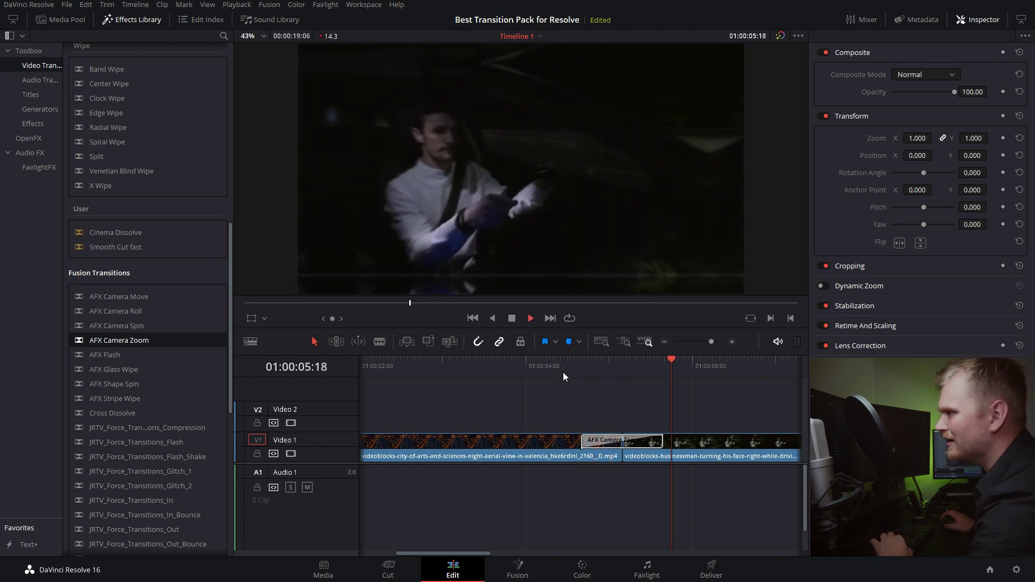
pyautogui.press('space')
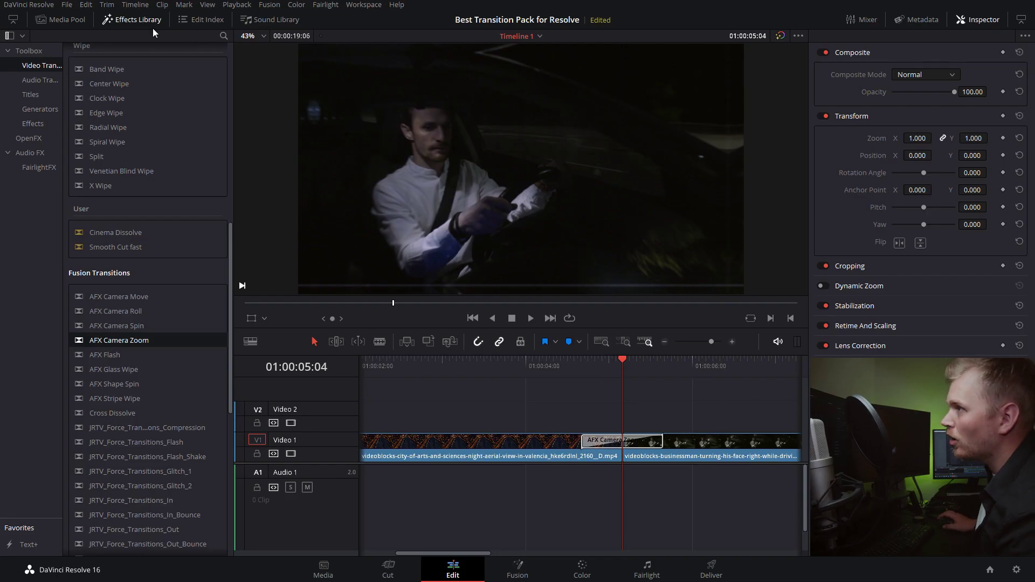
# Step: Switch the render cache from None to User via the Playback menu
pyautogui.click(238, 5)
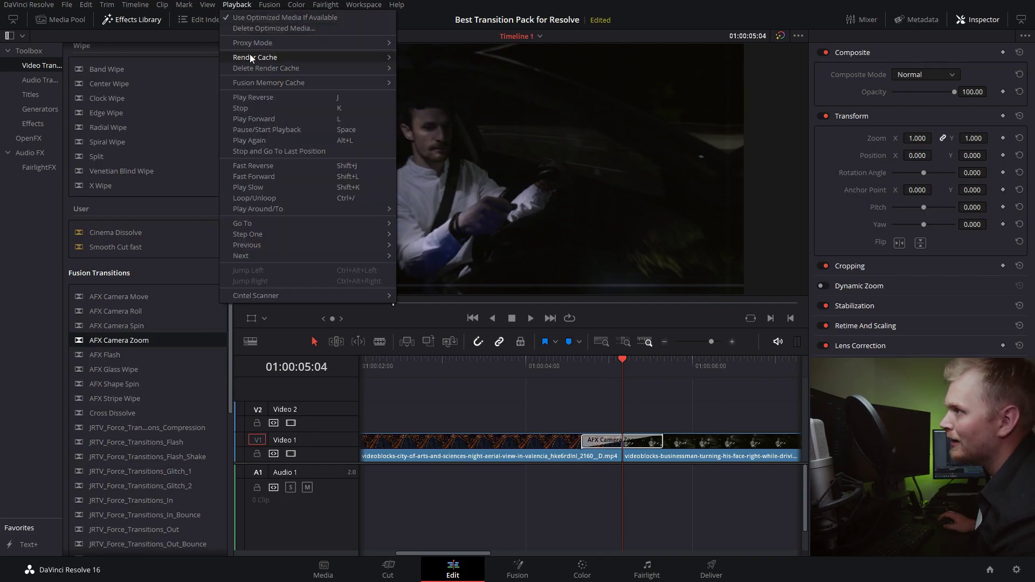
pyautogui.moveTo(266, 56)
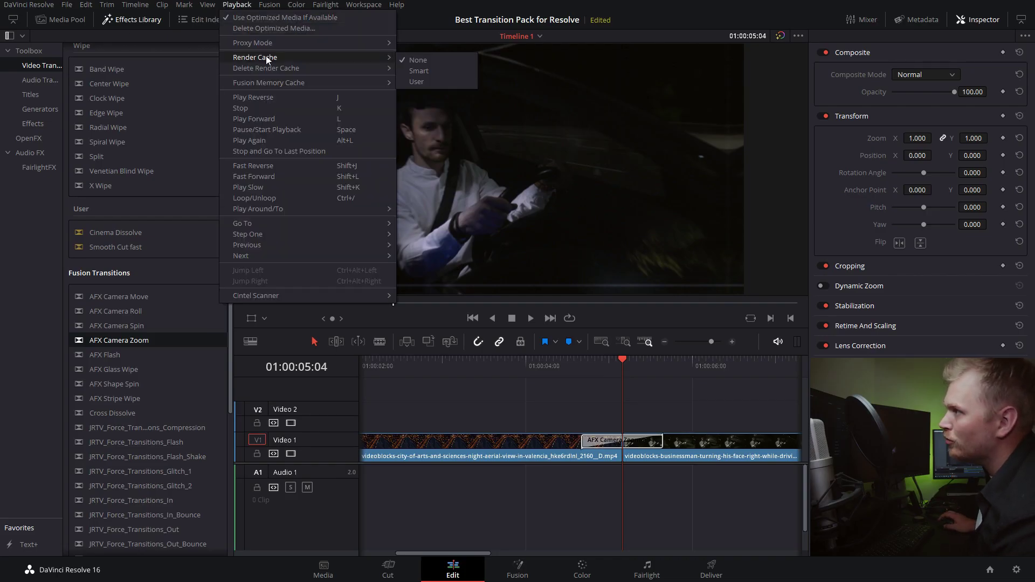
pyautogui.click(424, 82)
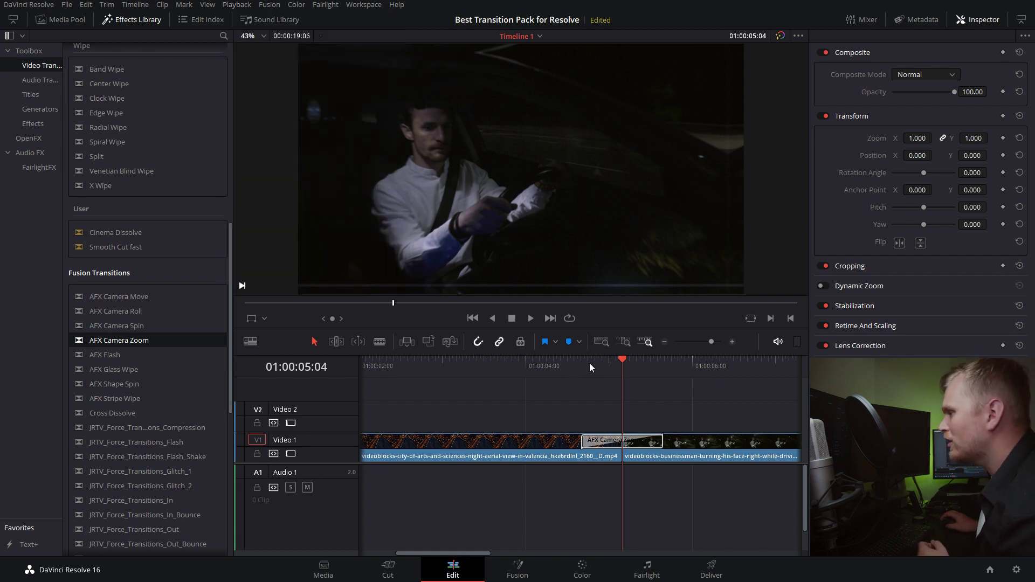
pyautogui.click(1017, 570)
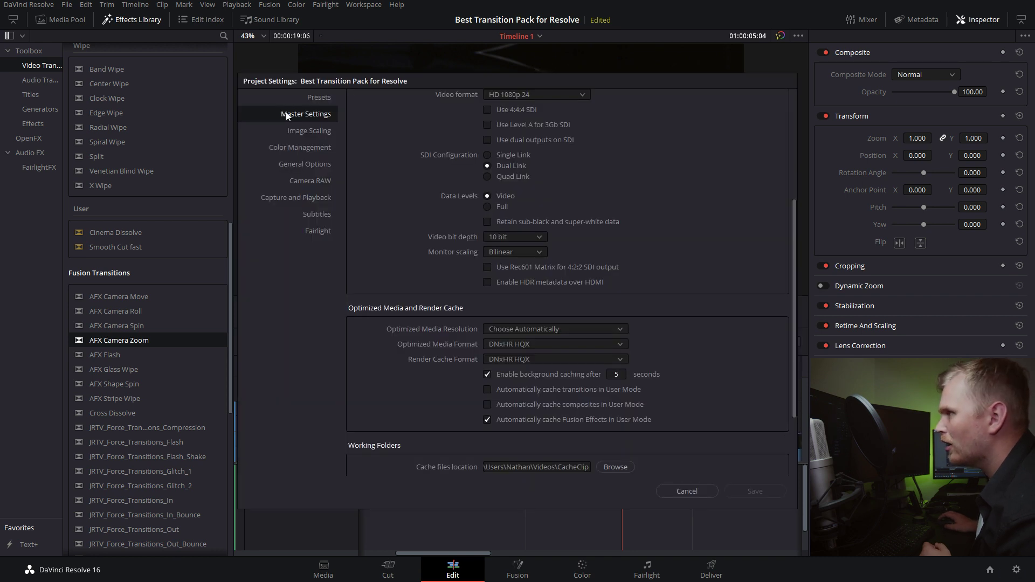
# Step: Enable 'Automatically cache transitions in User Mode' in Master Settings and save
pyautogui.scroll(-3, 664, 302)
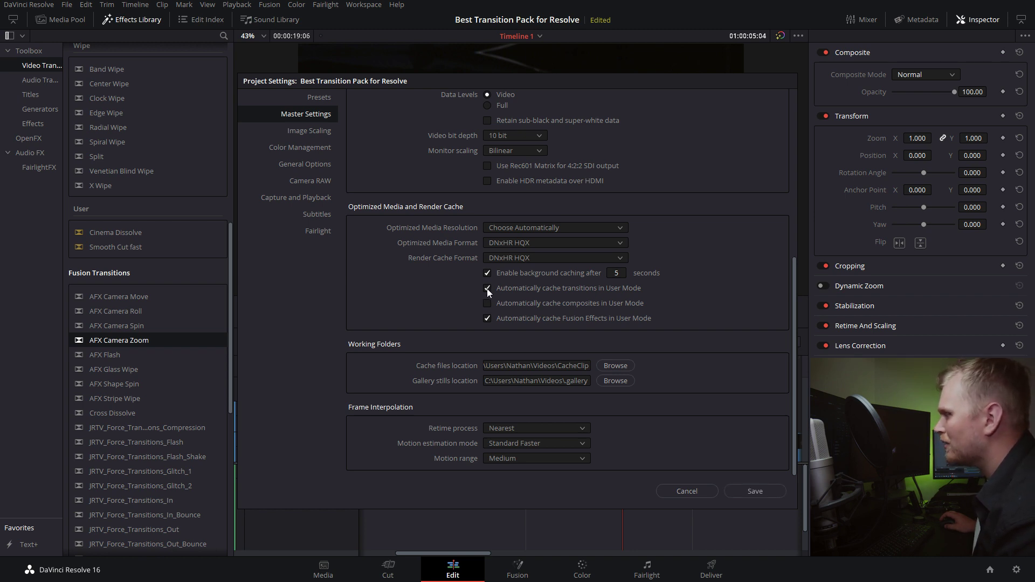
pyautogui.click(754, 492)
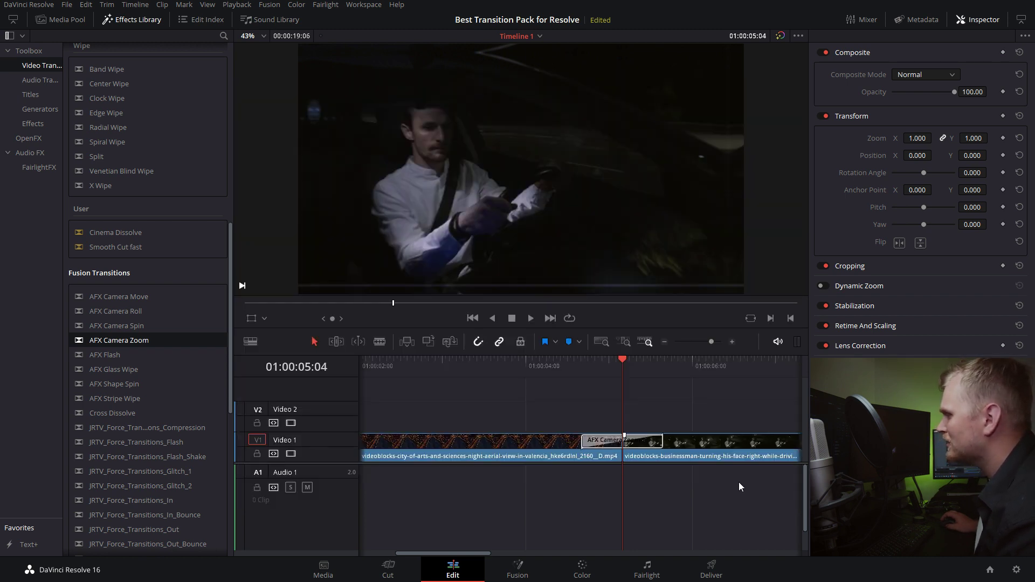
# Step: Drag the AFX Camera Zoom transition's edge to lengthen it, then play it to build the cache
pyautogui.click(580, 363)
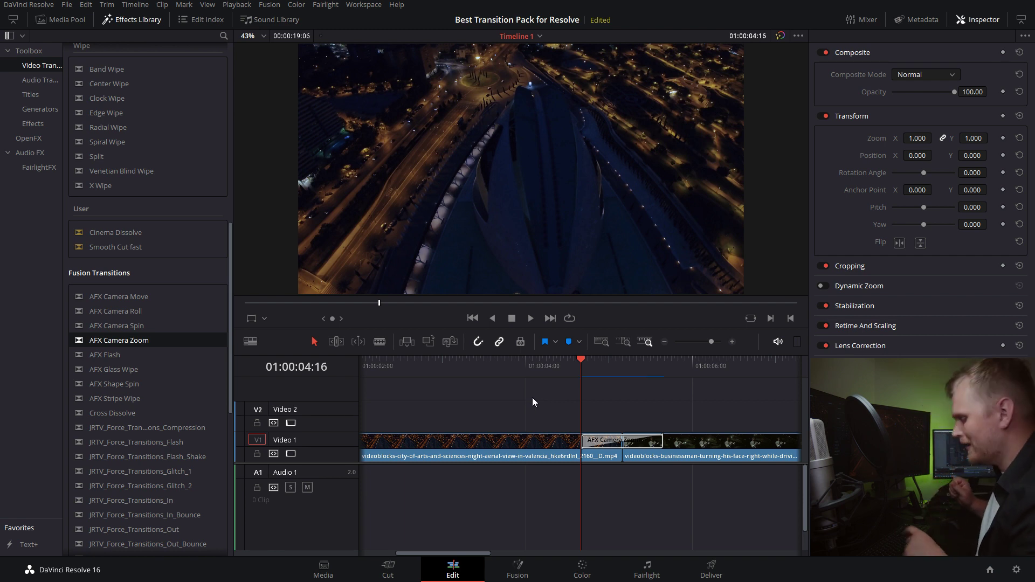
pyautogui.press('space')
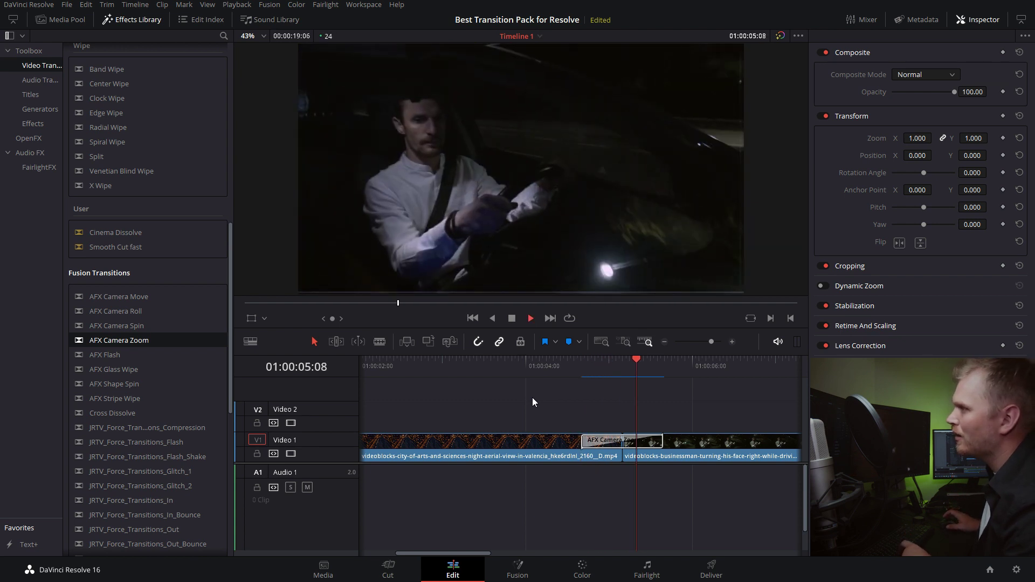
pyautogui.click(580, 365)
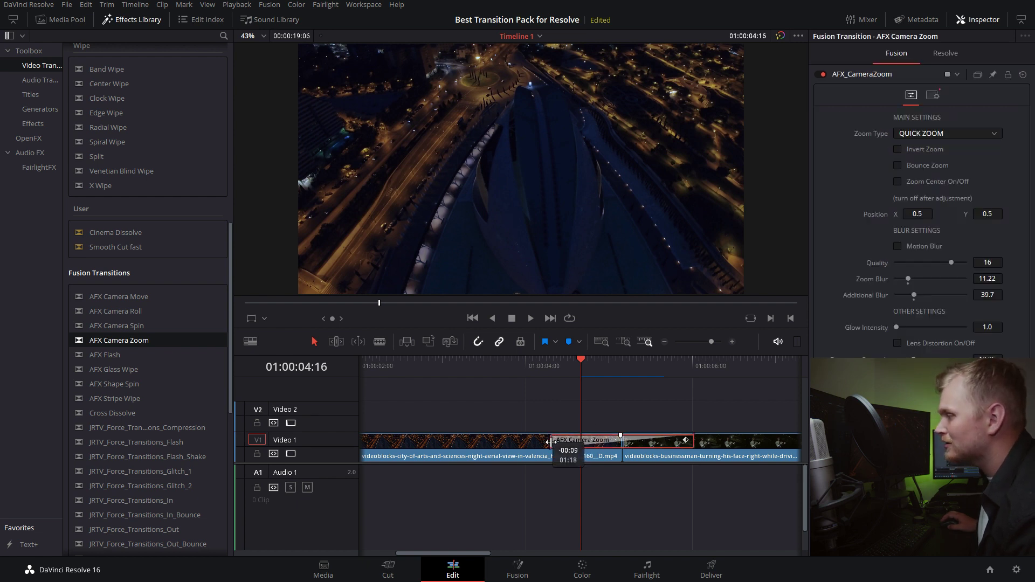
pyautogui.moveTo(550, 443); pyautogui.dragTo(548, 445)
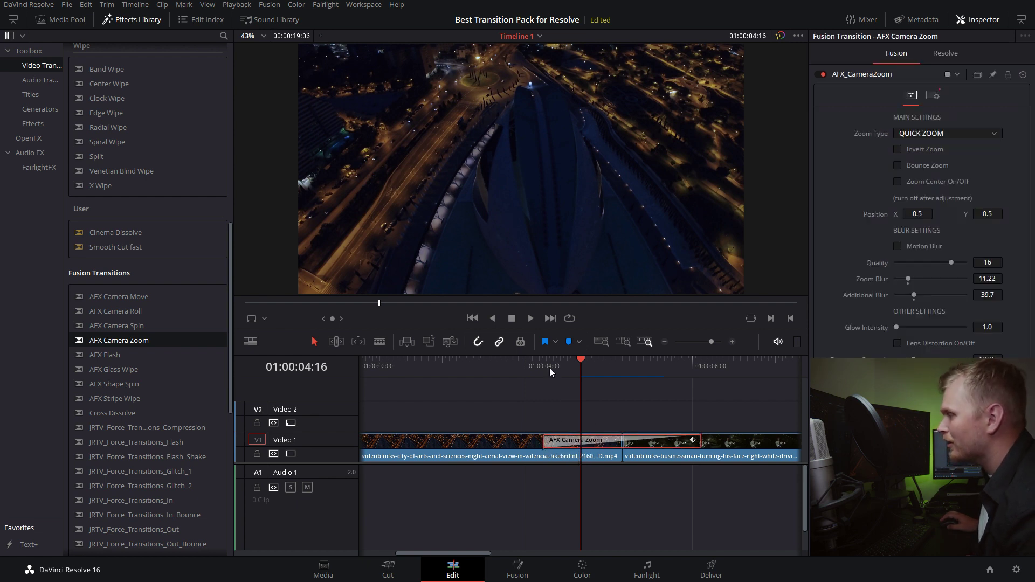
pyautogui.click(550, 368)
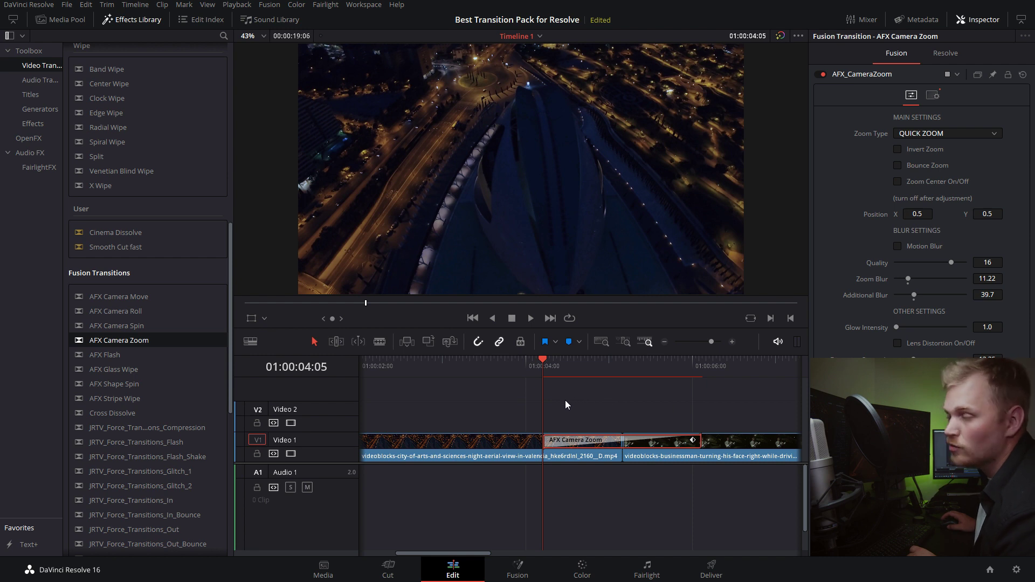
pyautogui.press('space')
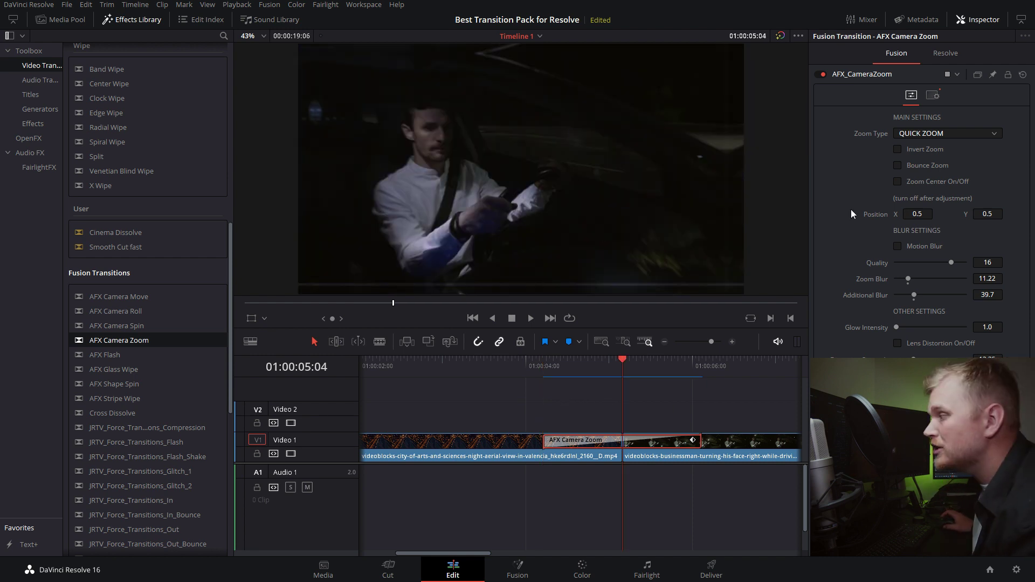
# Step: Set the Camera Zoom's Zoom Type to SLOW ZOOM and preview the transition
pyautogui.click(929, 132)
pyautogui.click(937, 162)
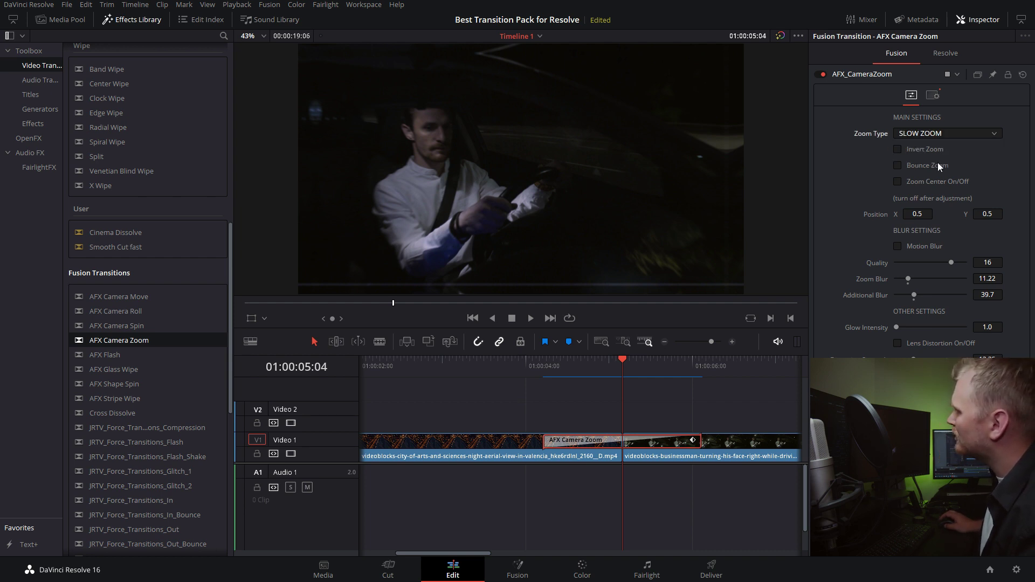
pyautogui.click(467, 369)
pyautogui.press('space')
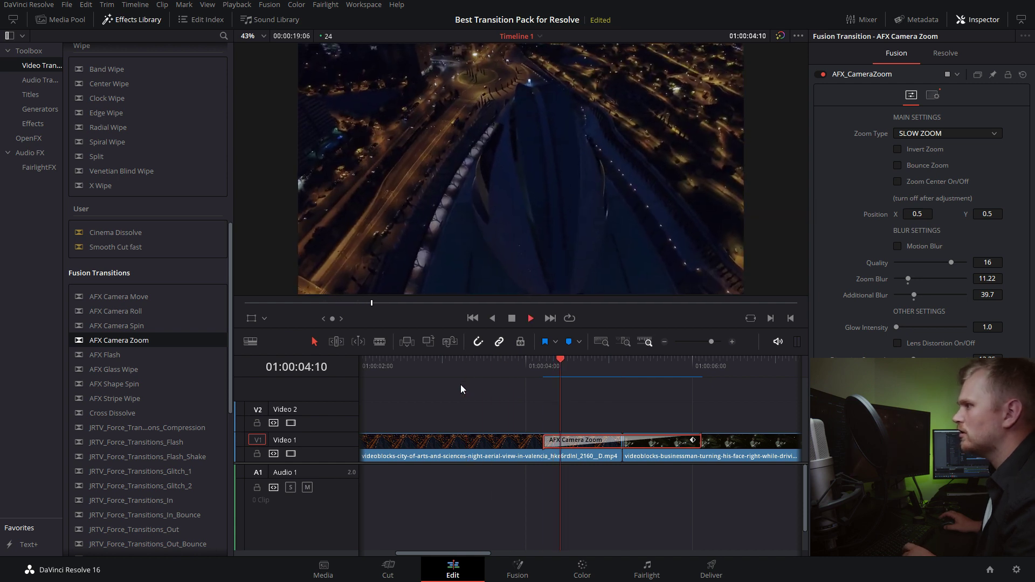
pyautogui.press('space')
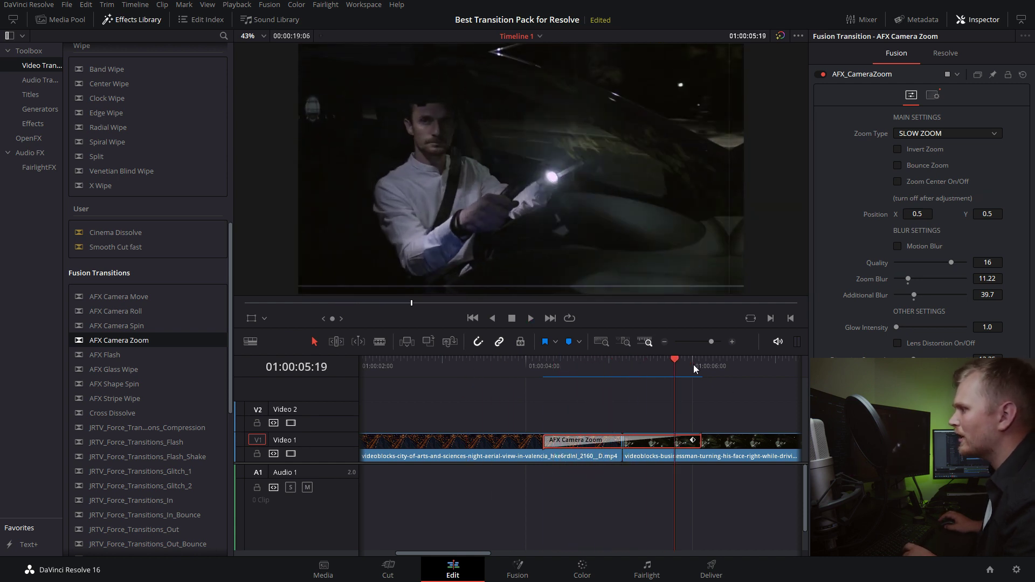
pyautogui.moveTo(694, 368); pyautogui.dragTo(626, 368)
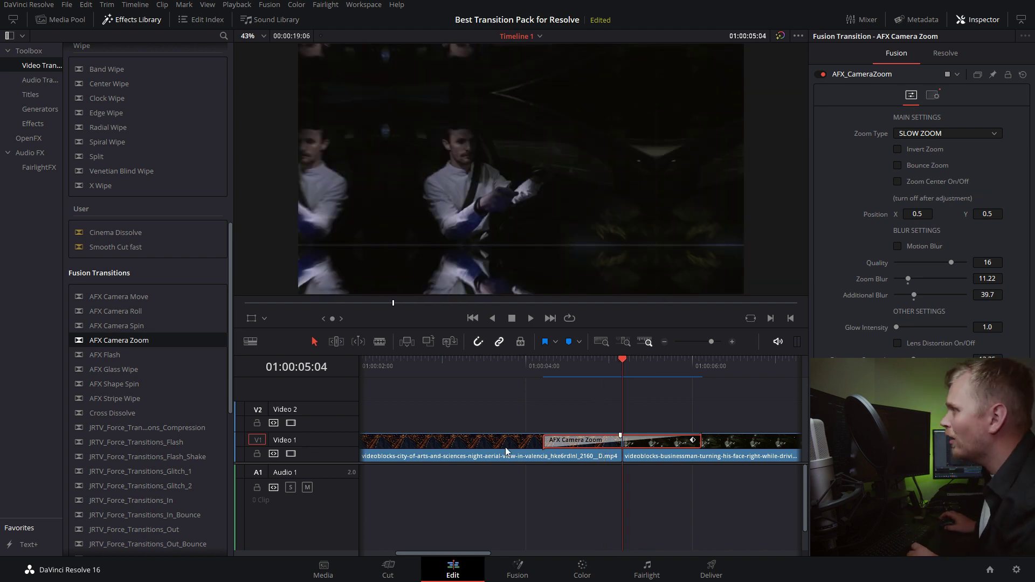
# Step: Turn on Invert Zoom and replay the transition
pyautogui.click(897, 149)
pyautogui.click(540, 369)
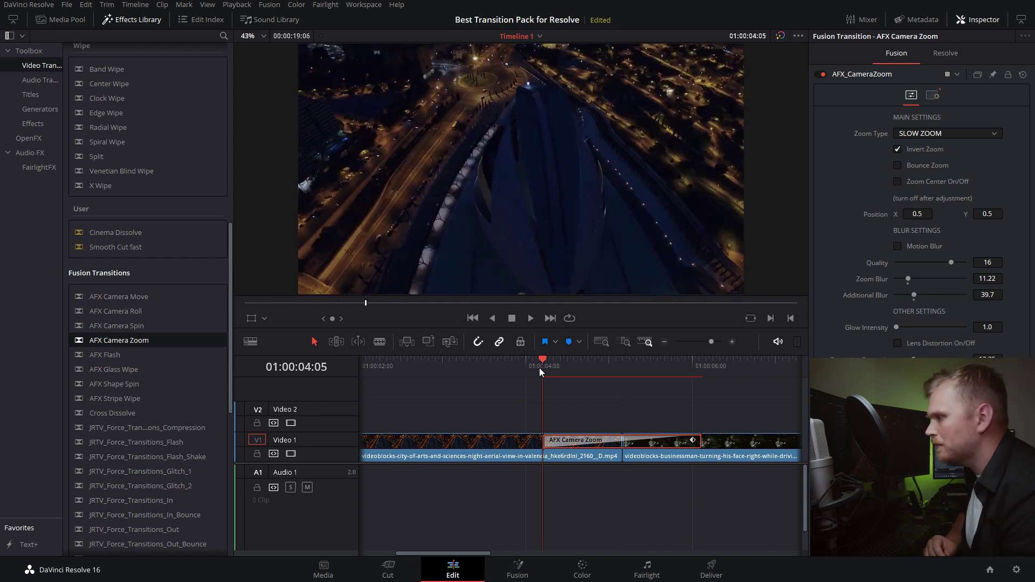
pyautogui.press('space')
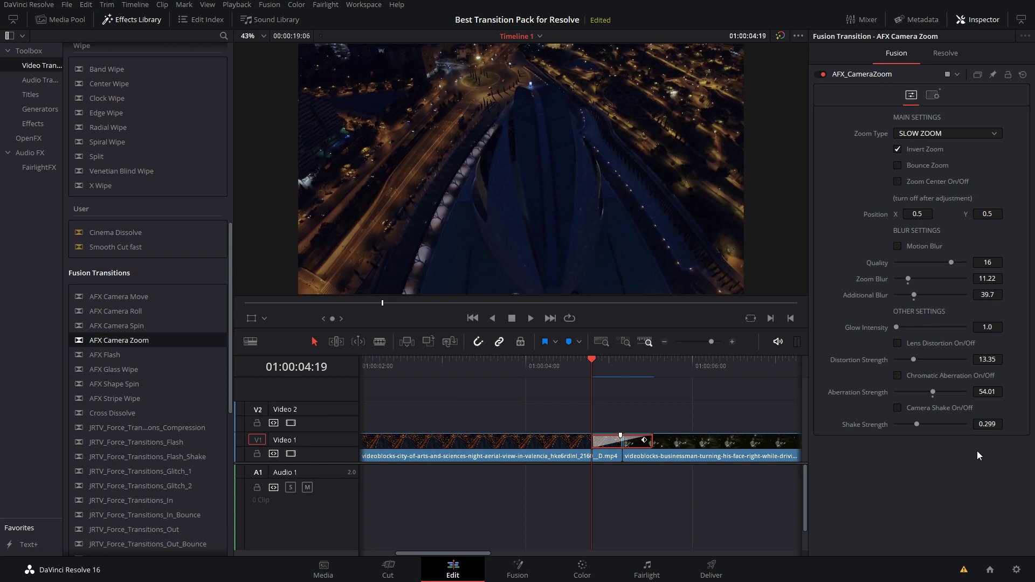
# Step: Lower Distortion and raise Aberration Strength on the Camera Zoom transition
pyautogui.click(606, 360)
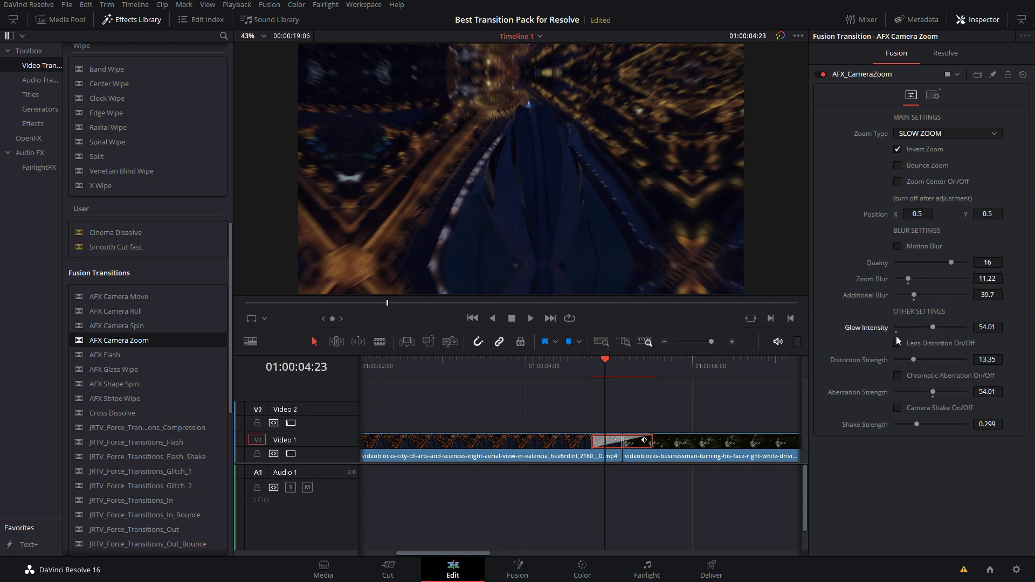
pyautogui.moveTo(955, 358); pyautogui.dragTo(951, 387)
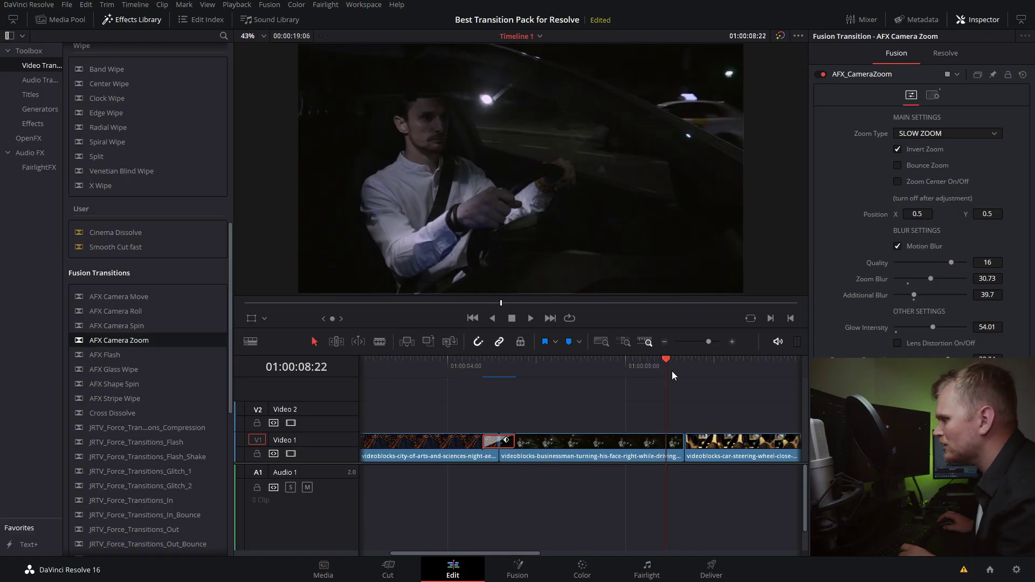
# Step: Place AFX Camera Move on the businessman/steering-wheel cut, select it and play it
pyautogui.moveTo(667, 365); pyautogui.dragTo(641, 370)
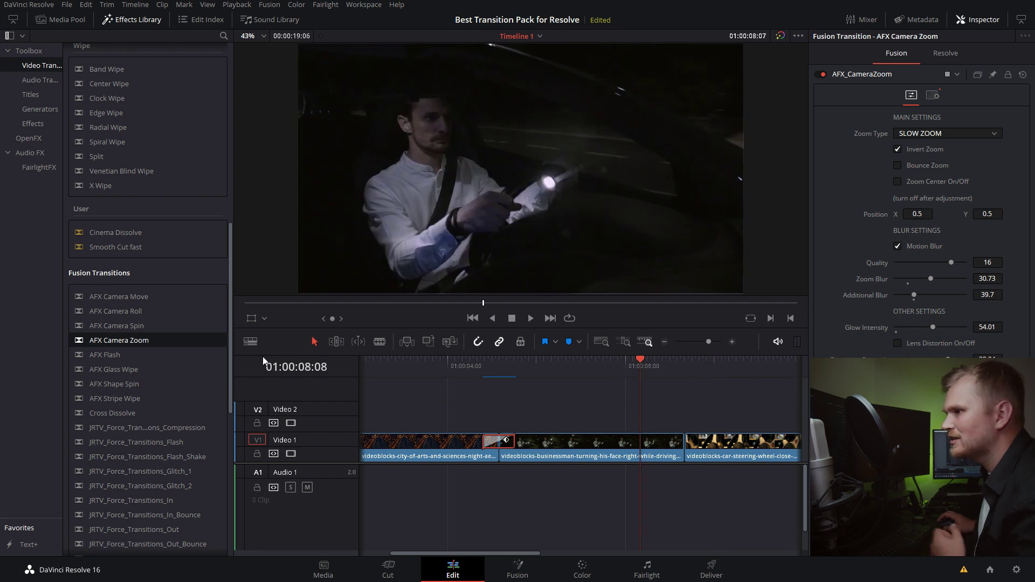
pyautogui.moveTo(113, 295); pyautogui.dragTo(705, 446)
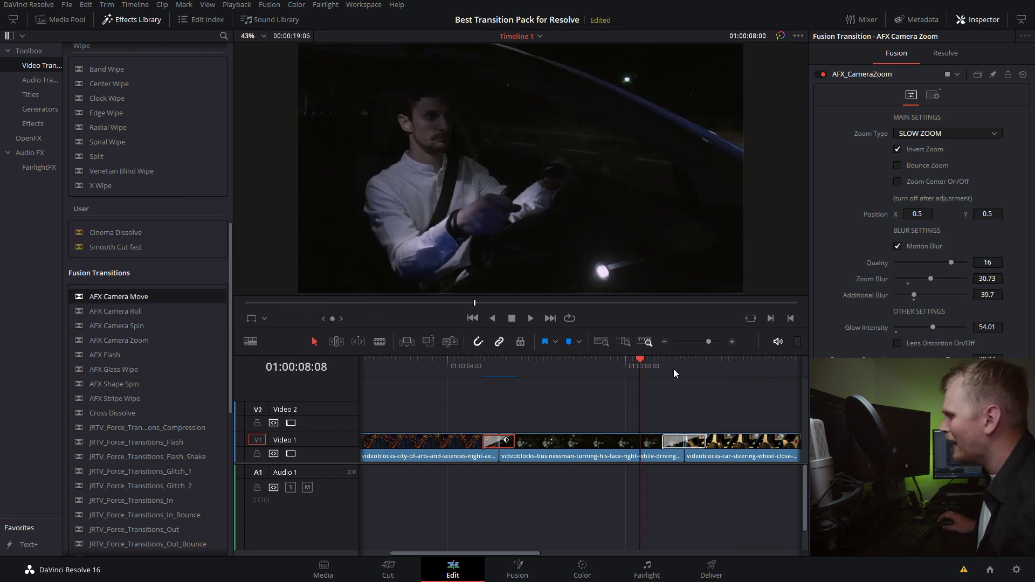
pyautogui.click(685, 362)
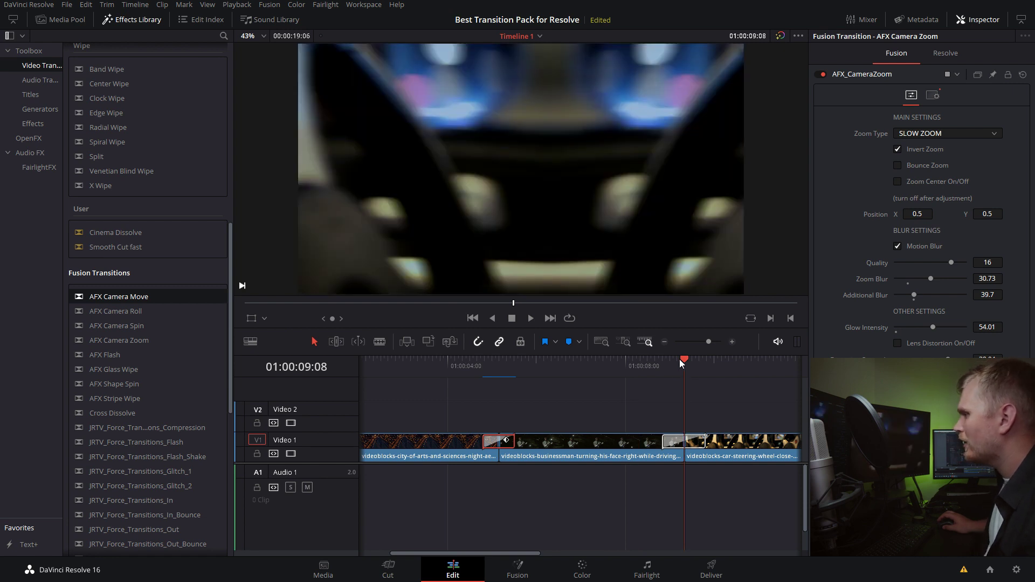
pyautogui.click(673, 446)
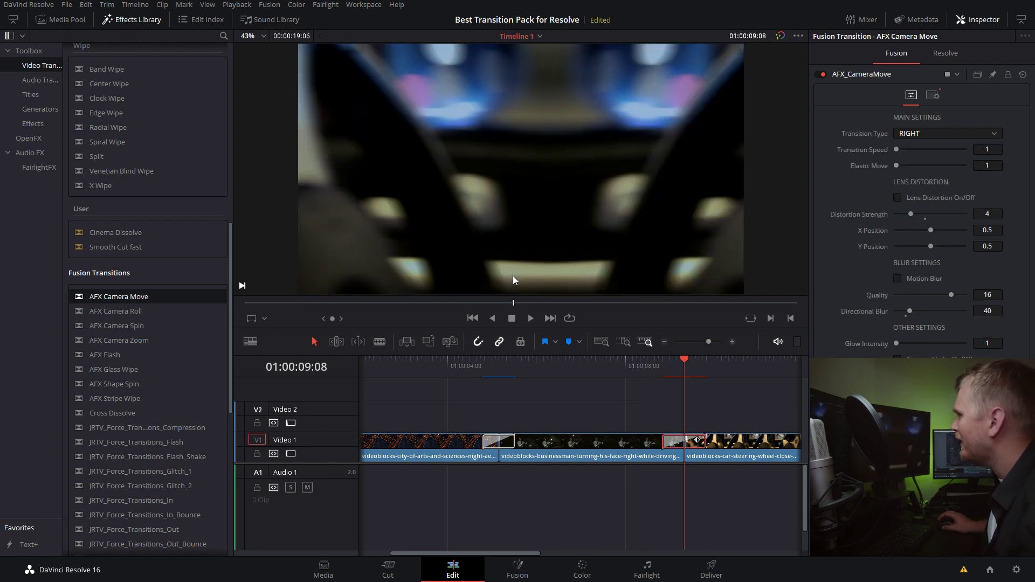
pyautogui.press('Up')
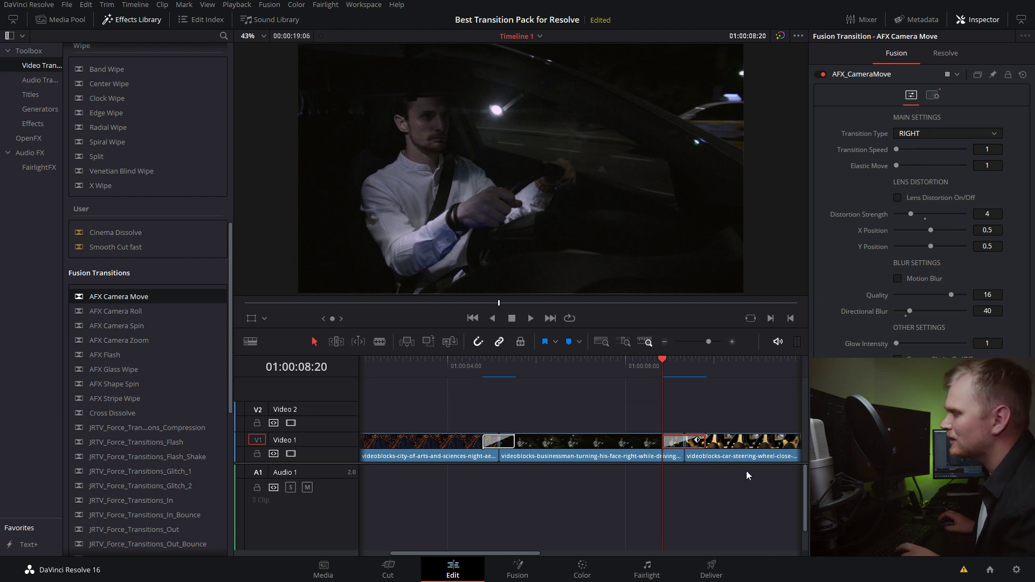
pyautogui.press('space')
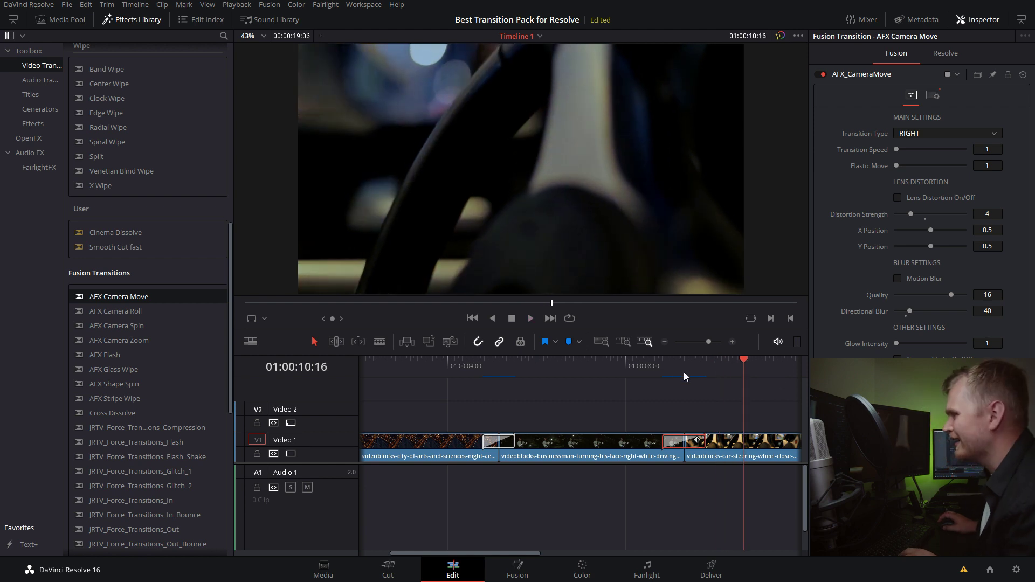
pyautogui.press('space')
pyautogui.press('Up')
# Step: Set the Camera Move Transition Type to UP and preview it
pyautogui.click(967, 132)
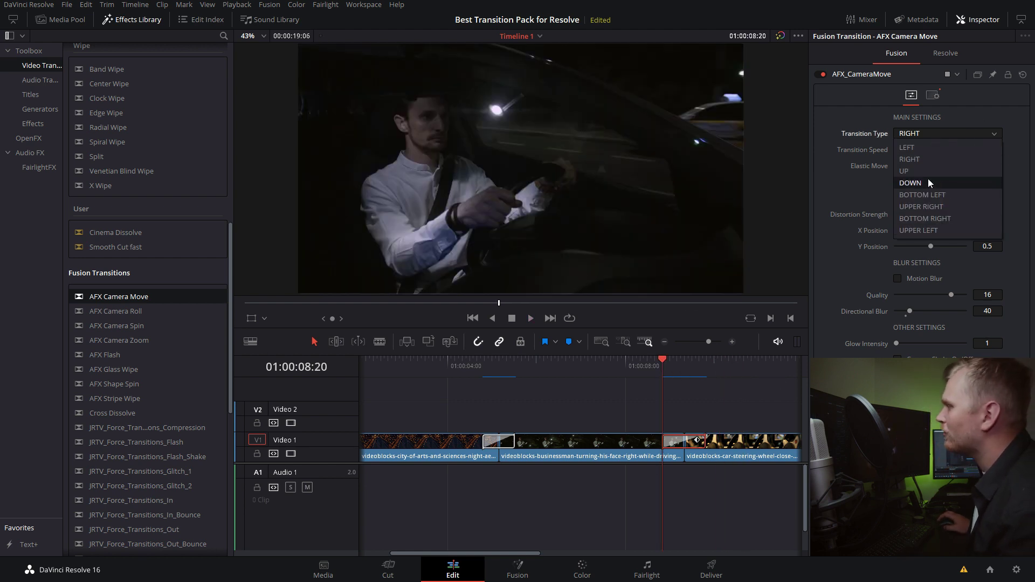
pyautogui.click(910, 171)
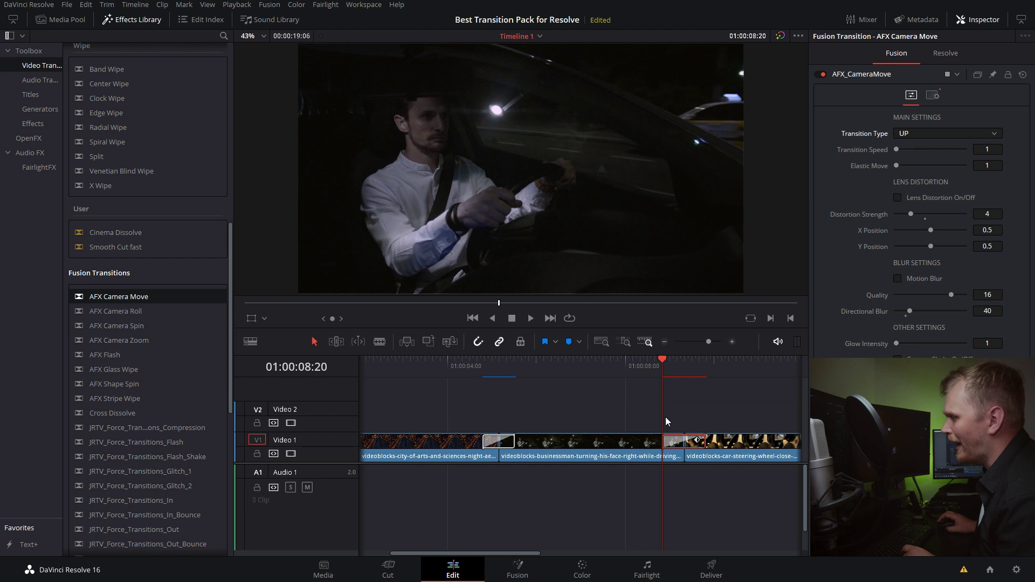
pyautogui.press('space')
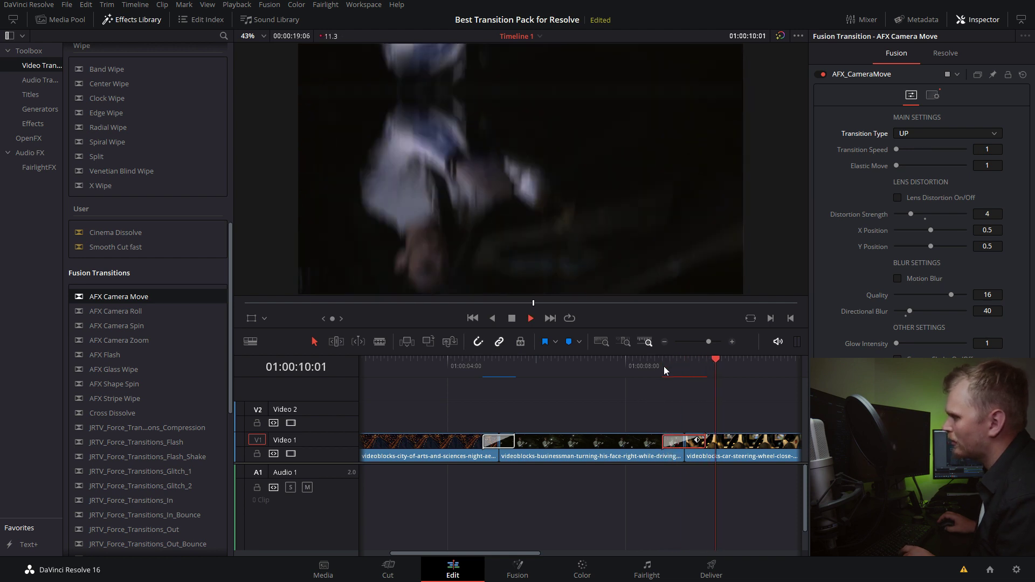
pyautogui.press('space')
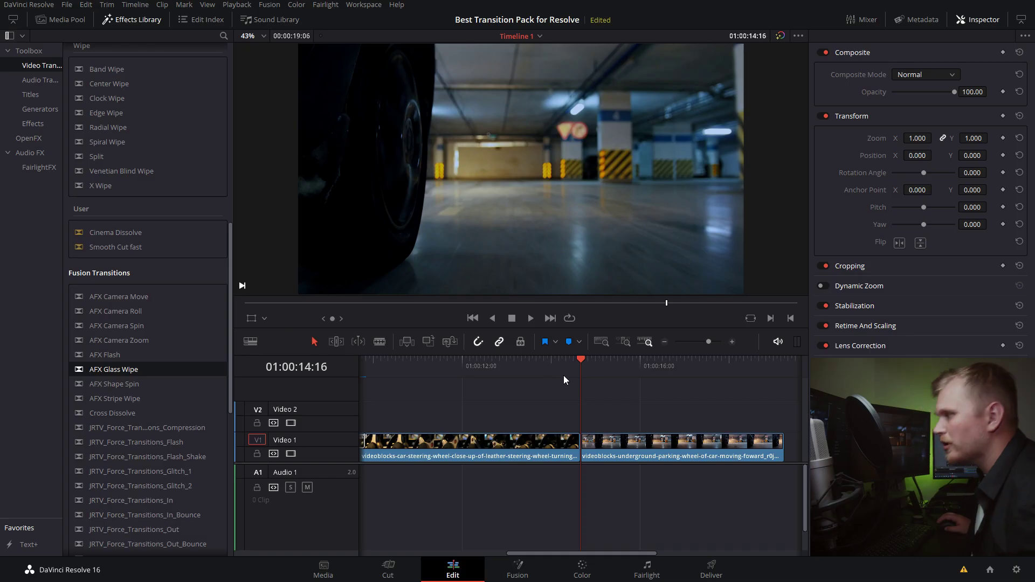
# Step: Add AFX Shape Spin at the steering-wheel/parking cut and select it for editing
pyautogui.click(561, 363)
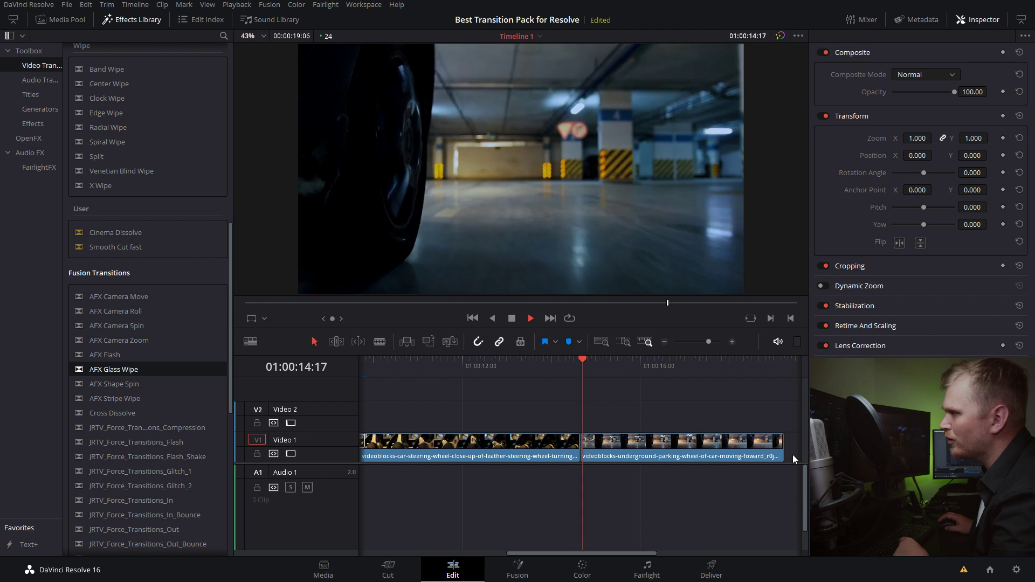
pyautogui.press('space')
pyautogui.click(601, 360)
pyautogui.moveTo(599, 358); pyautogui.dragTo(582, 359)
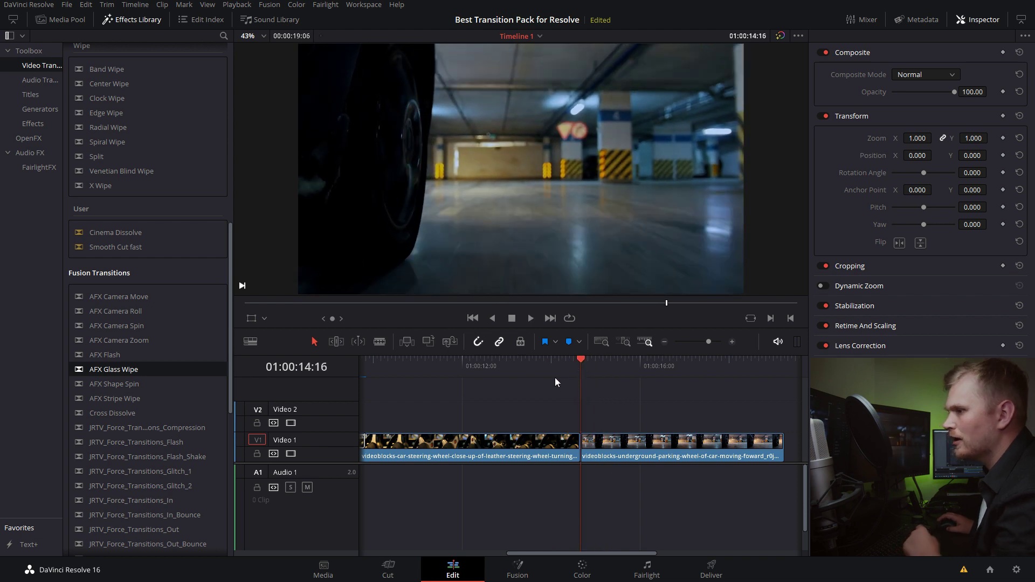
pyautogui.moveTo(99, 387); pyautogui.dragTo(578, 448)
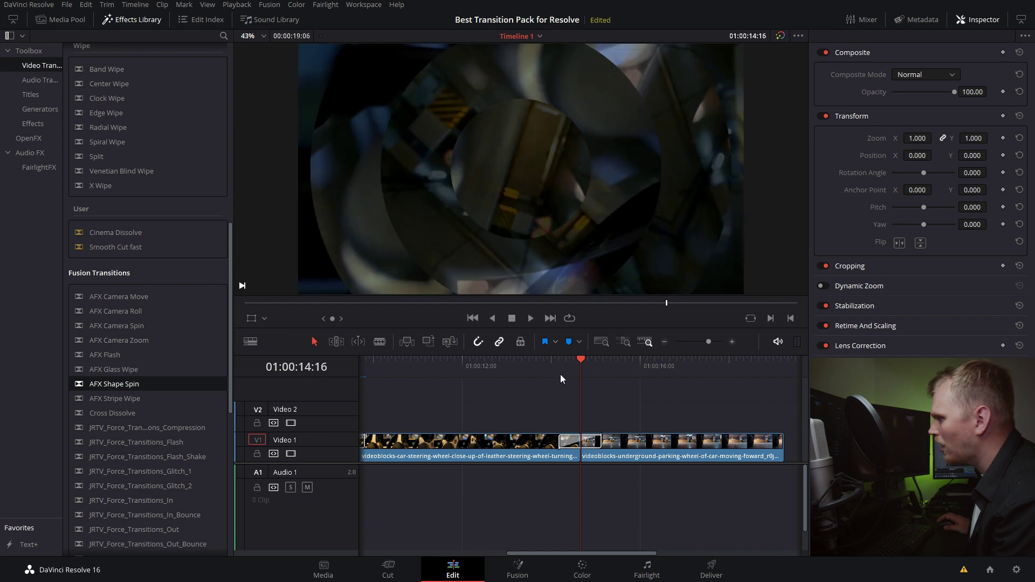
pyautogui.click(570, 360)
pyautogui.click(573, 442)
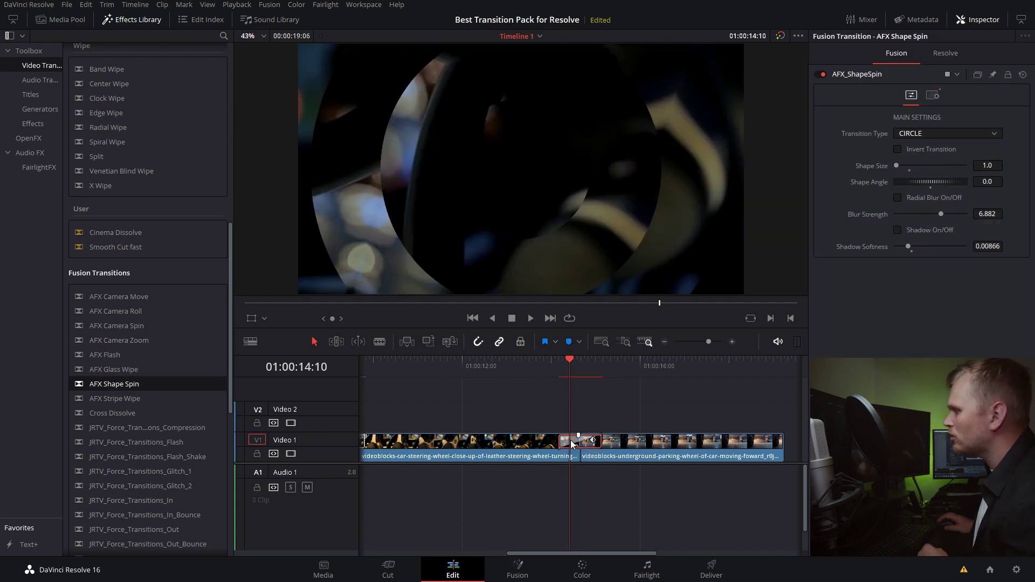
# Step: Make the Shape Spin an inverted TRIANGLE: size 1.307, angle 187.8, Radial Blur strength 8.228
pyautogui.click(949, 135)
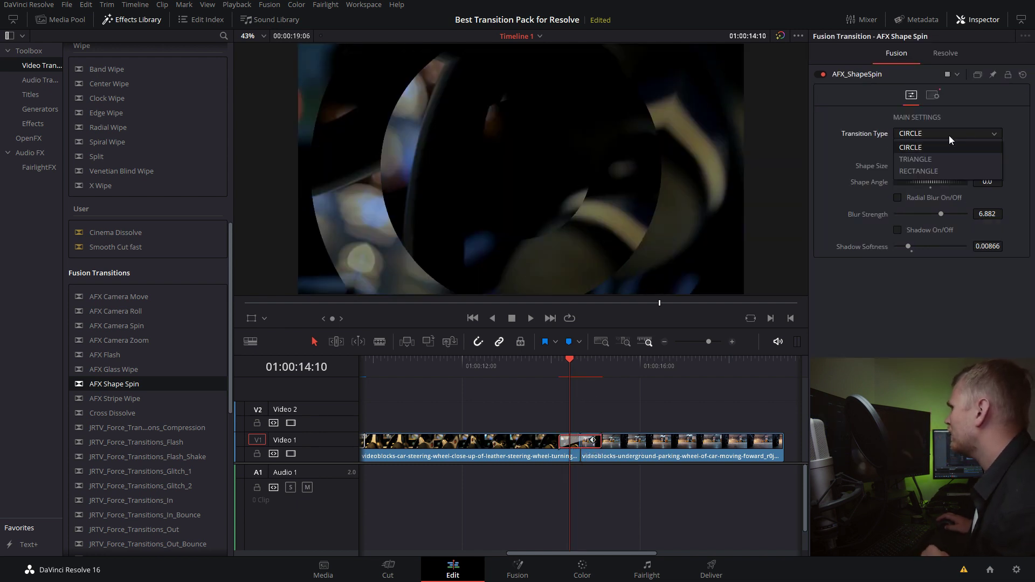
pyautogui.click(917, 157)
pyautogui.click(898, 150)
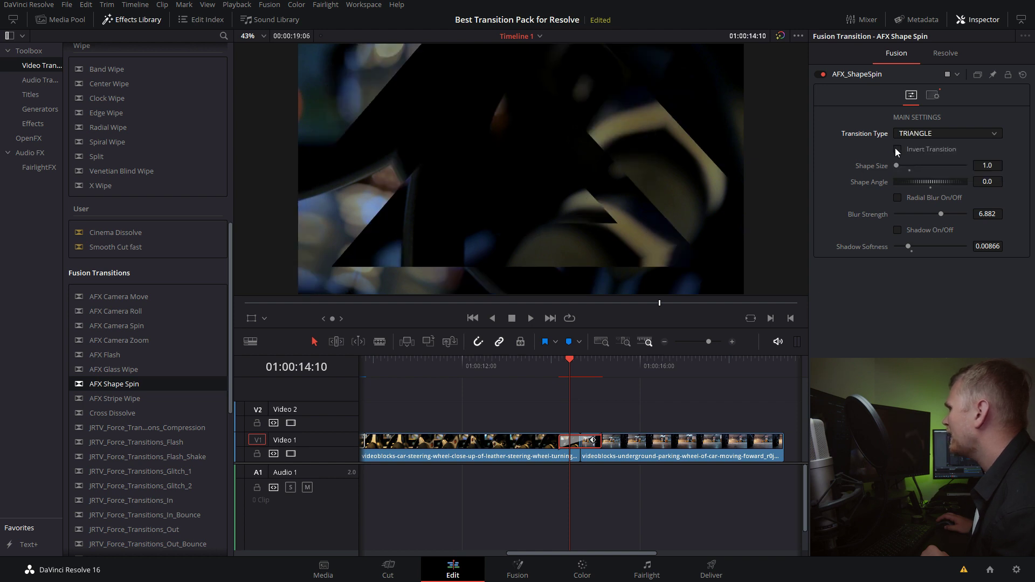
pyautogui.moveTo(895, 165); pyautogui.dragTo(917, 165)
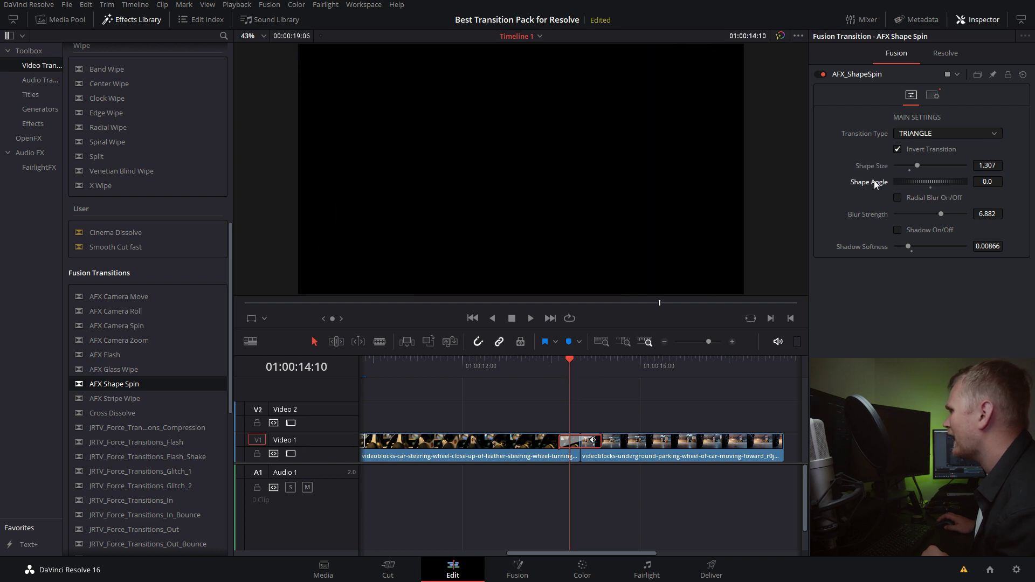
pyautogui.moveTo(969, 182); pyautogui.dragTo(931, 180)
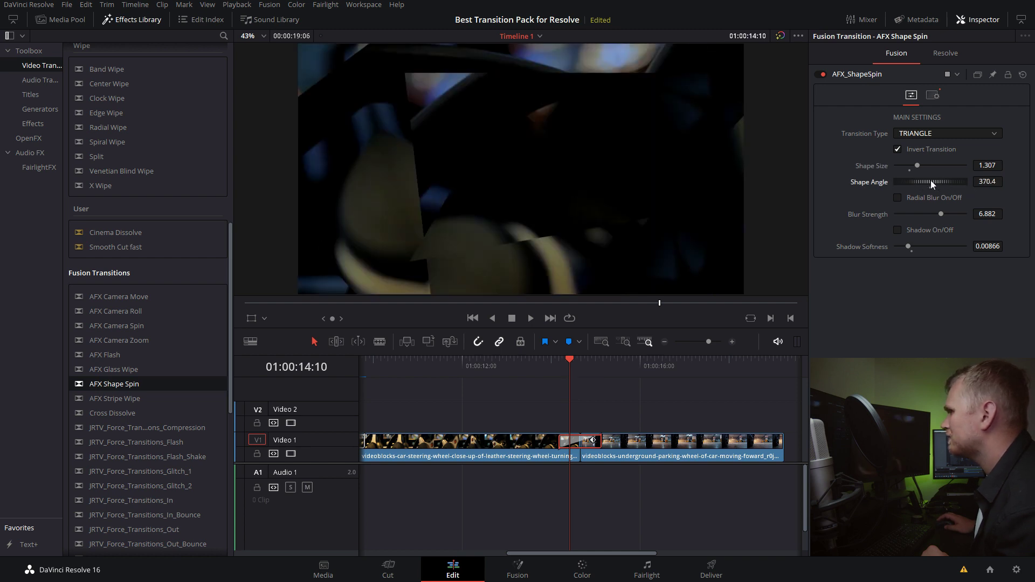
pyautogui.click(896, 198)
pyautogui.moveTo(941, 213); pyautogui.dragTo(951, 214)
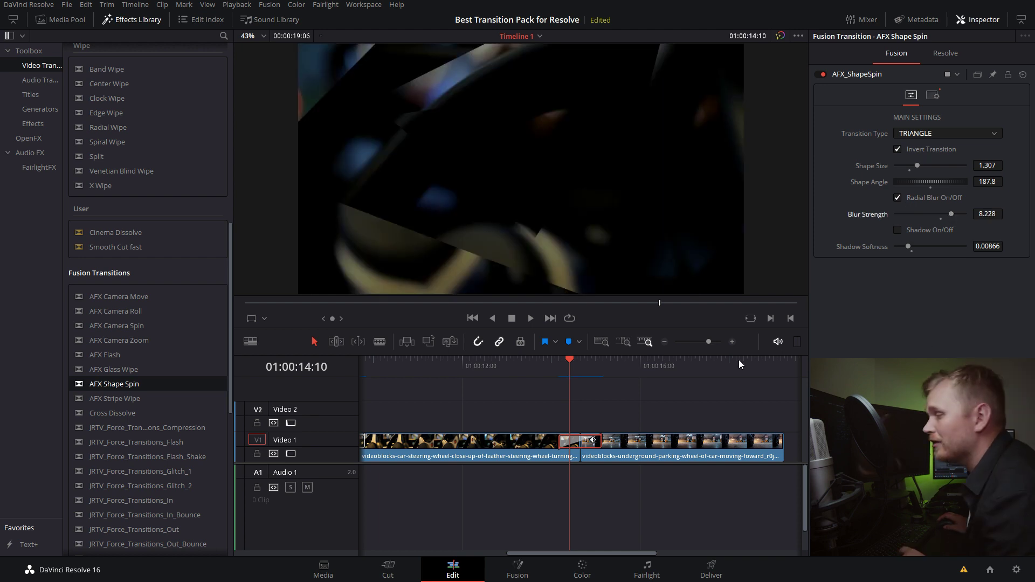
# Step: Play back the tuned triangle Shape Spin transition to preview it
pyautogui.click(540, 363)
pyautogui.press('space')
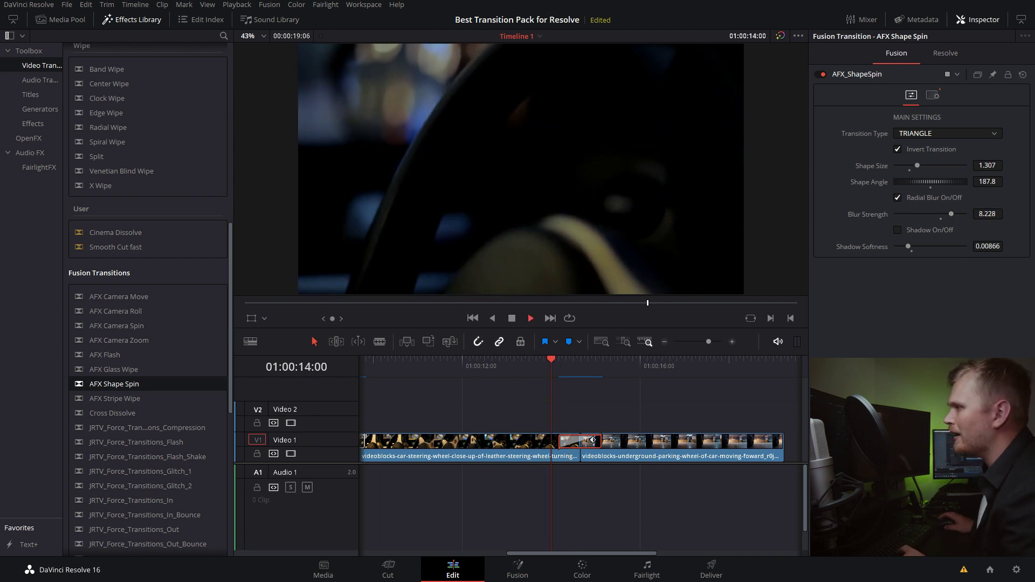
pyautogui.press('space')
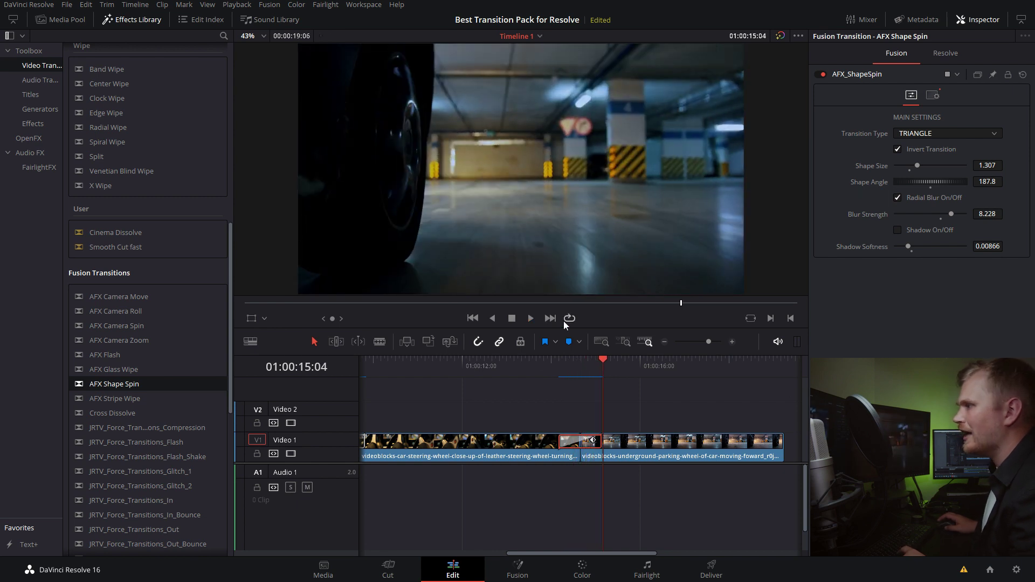
pyautogui.click(549, 368)
pyautogui.press('space')
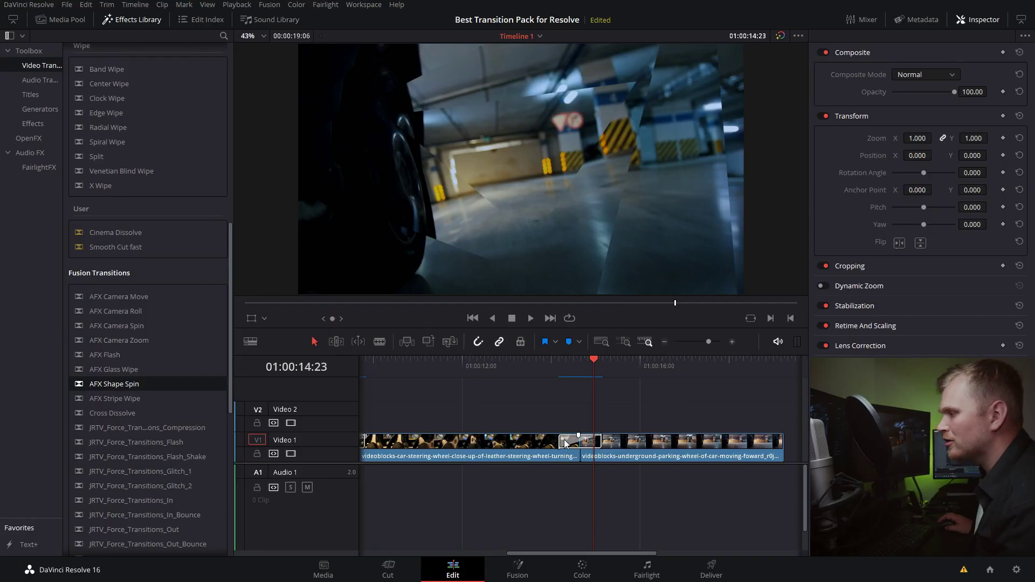
pyautogui.click(565, 443)
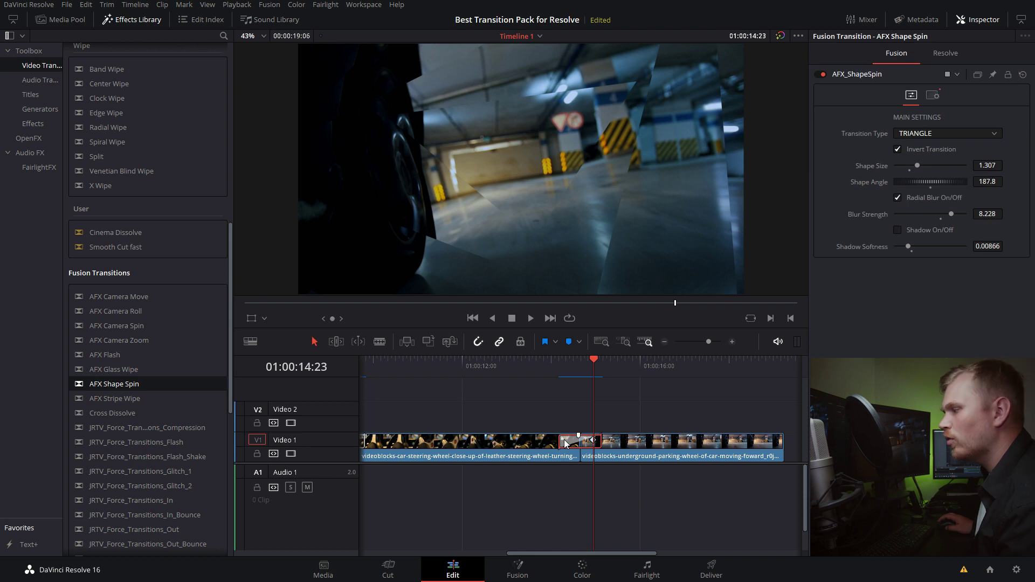
# Step: Save the Shape Spin as a transition preset named 'triangle spin thing'
pyautogui.rightClick(565, 443)
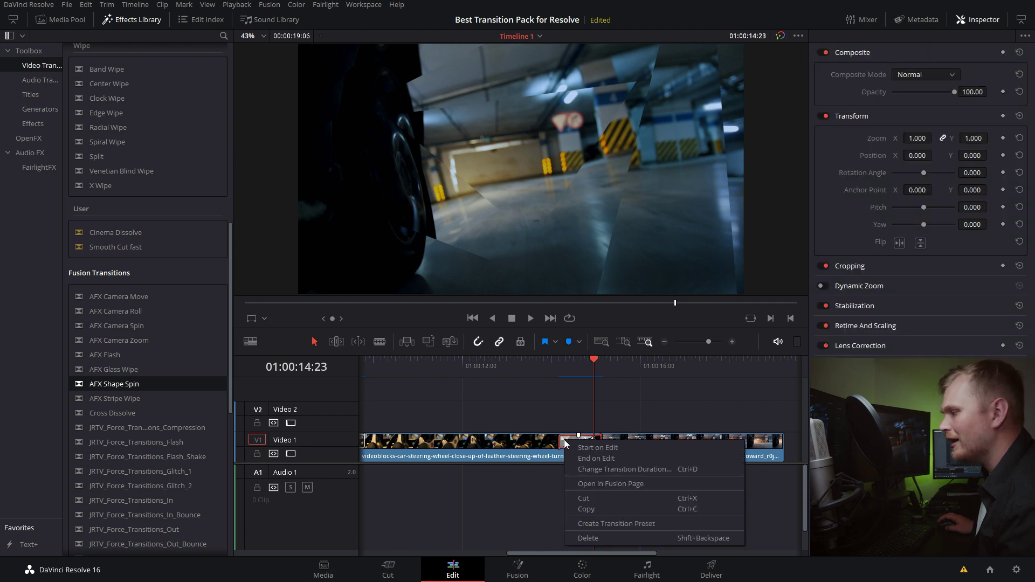
pyautogui.click(618, 525)
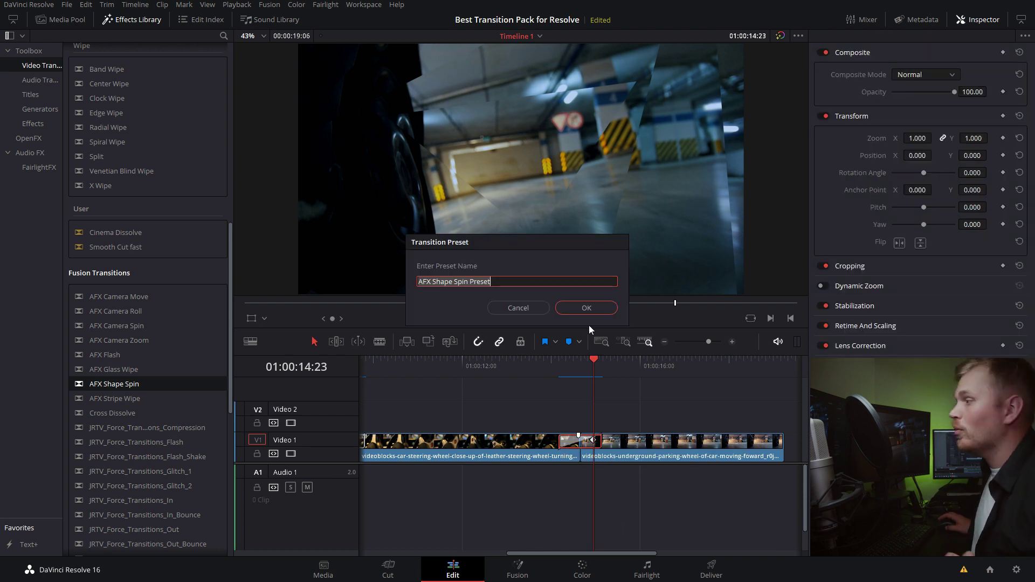
pyautogui.write('triangle spin thing')
pyautogui.click(595, 313)
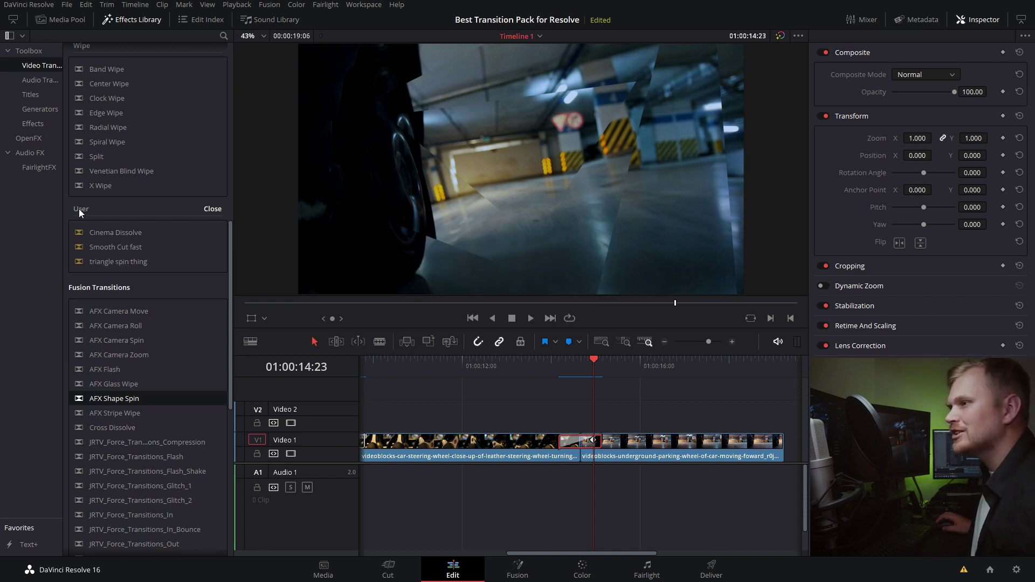
pyautogui.click(115, 262)
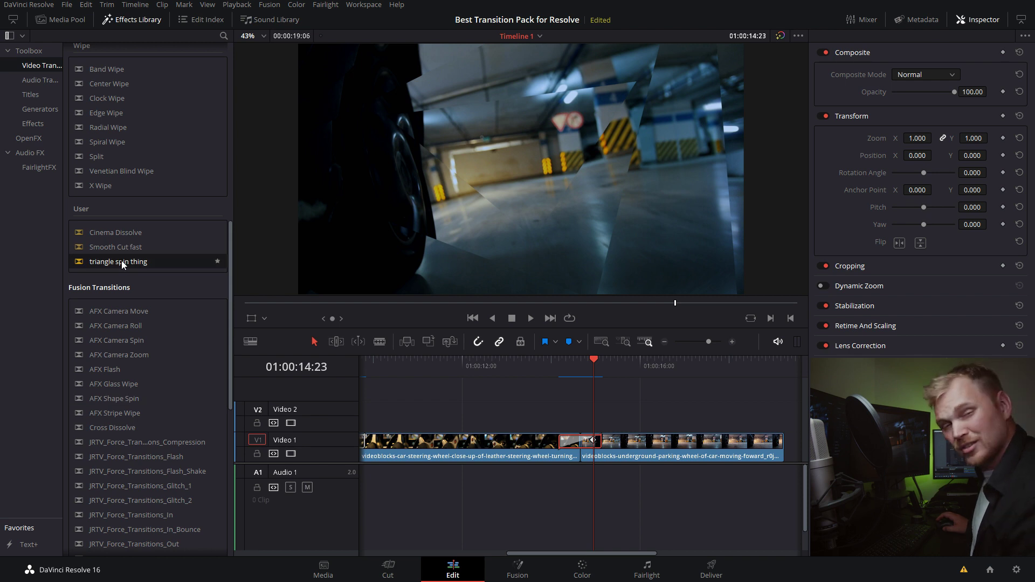
# Step: Make 'triangle spin thing' the standard transition and apply it to all four clips with Ctrl+T
pyautogui.rightClick(121, 263)
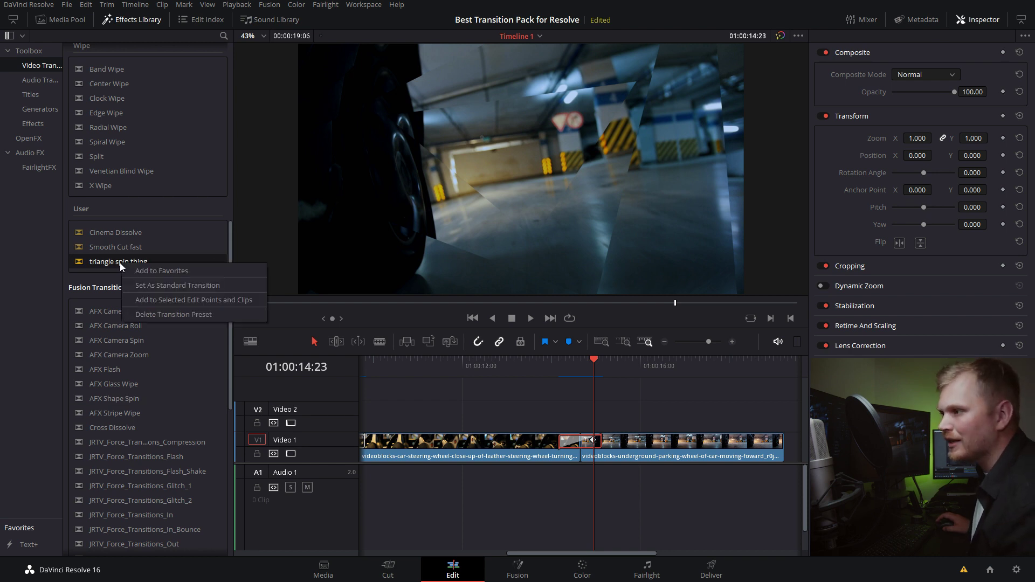
pyautogui.click(143, 289)
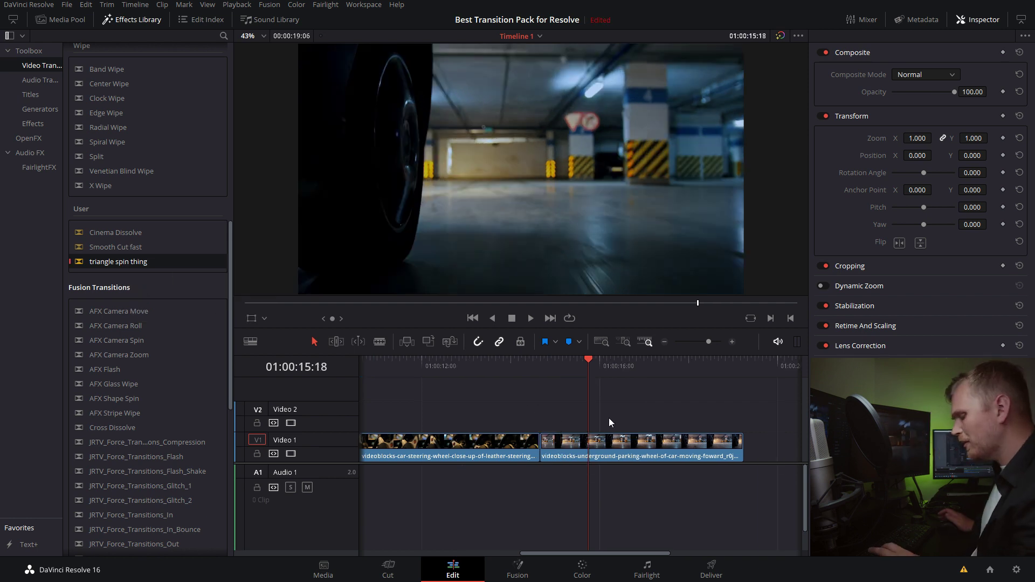
pyautogui.hotkey('ctrl', '-')
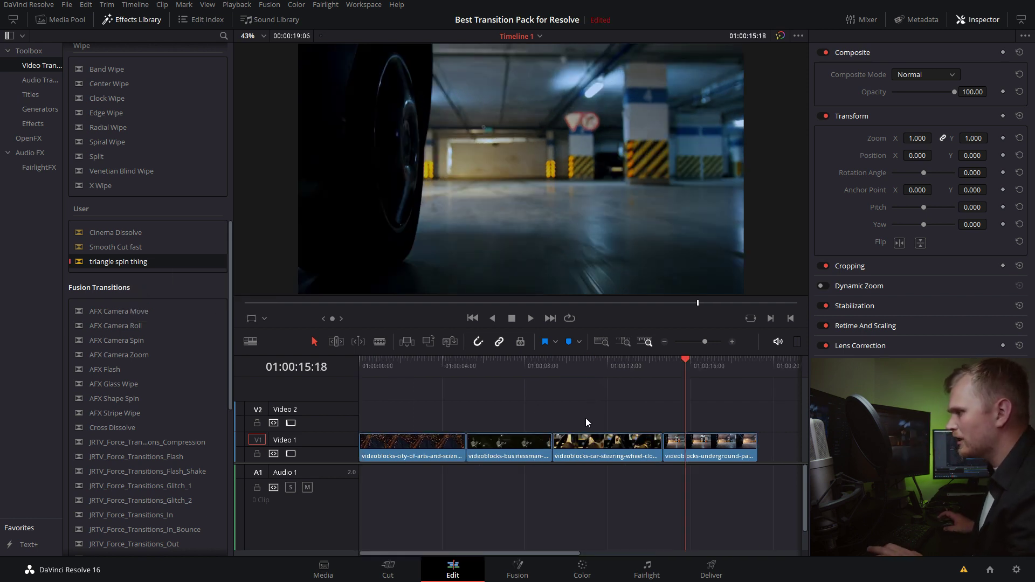
pyautogui.moveTo(419, 407); pyautogui.dragTo(725, 468)
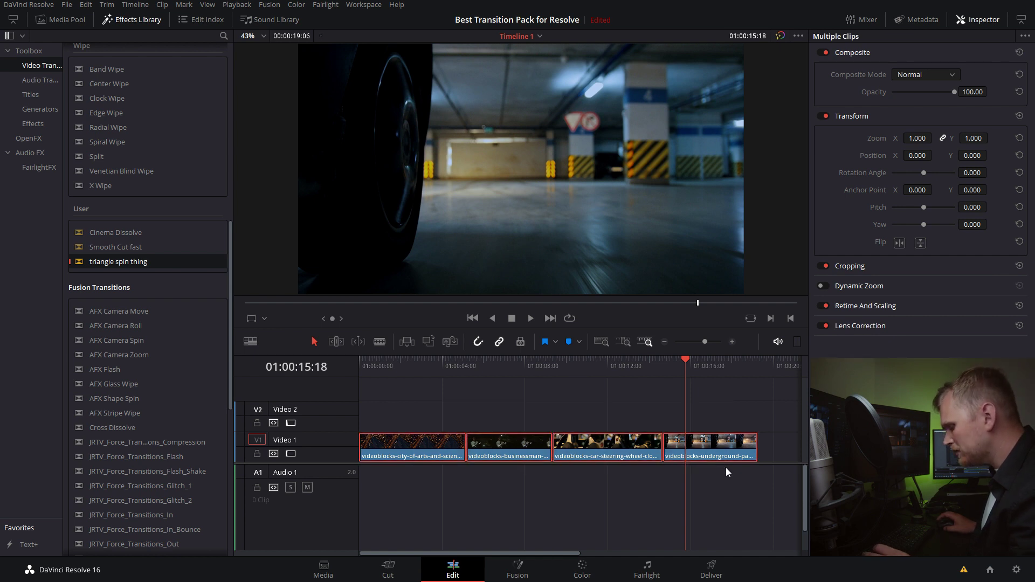
pyautogui.hotkey('ctrl', 't')
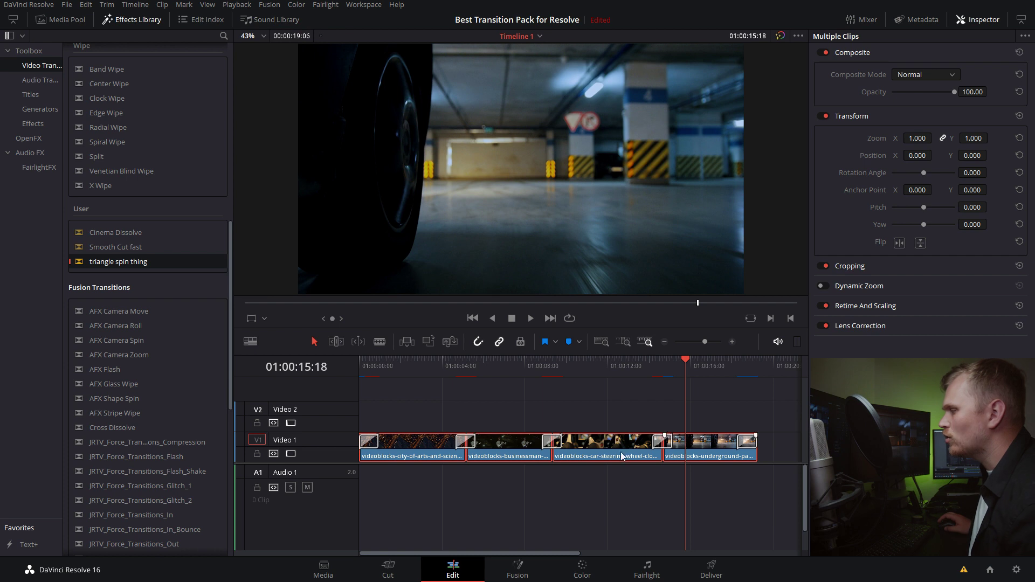
pyautogui.click(439, 369)
pyautogui.press('space')
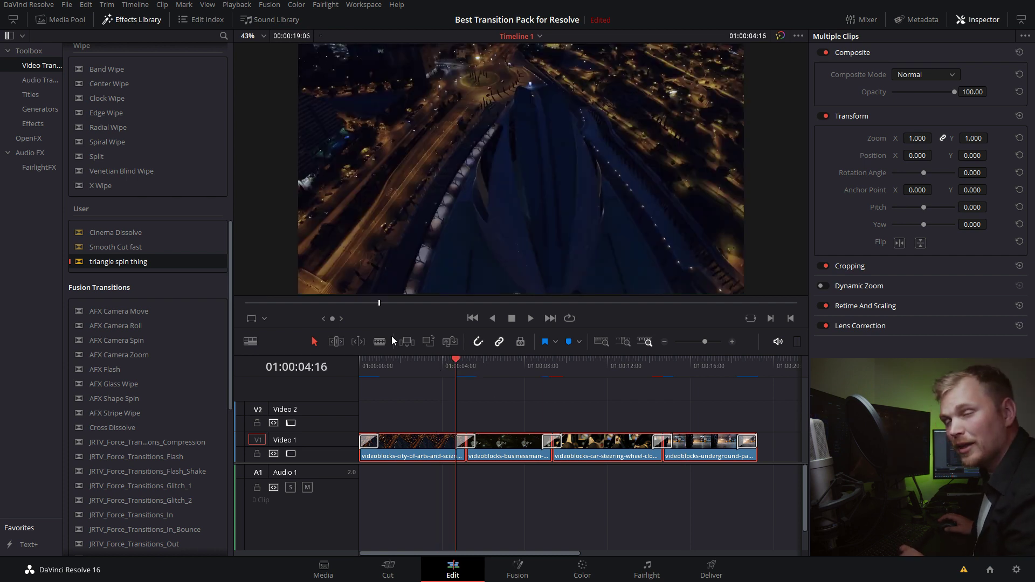
pyautogui.press('space')
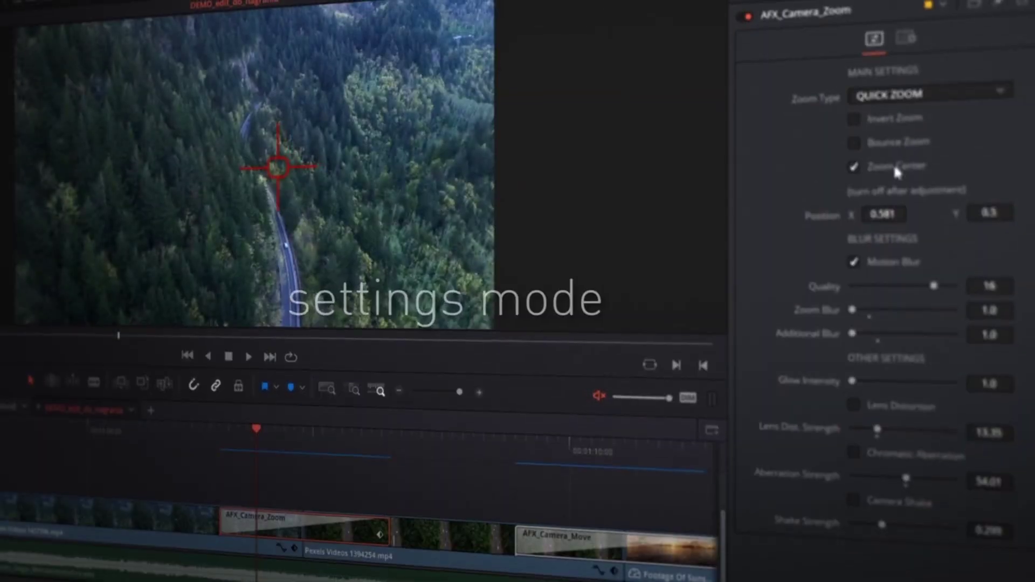
pyautogui.click(896, 175)
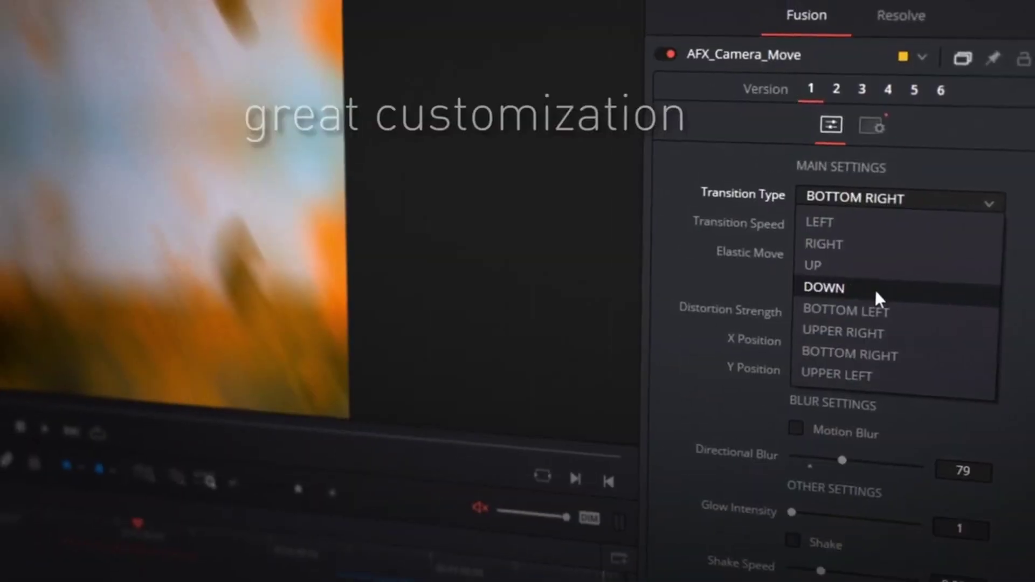
pyautogui.click(839, 185)
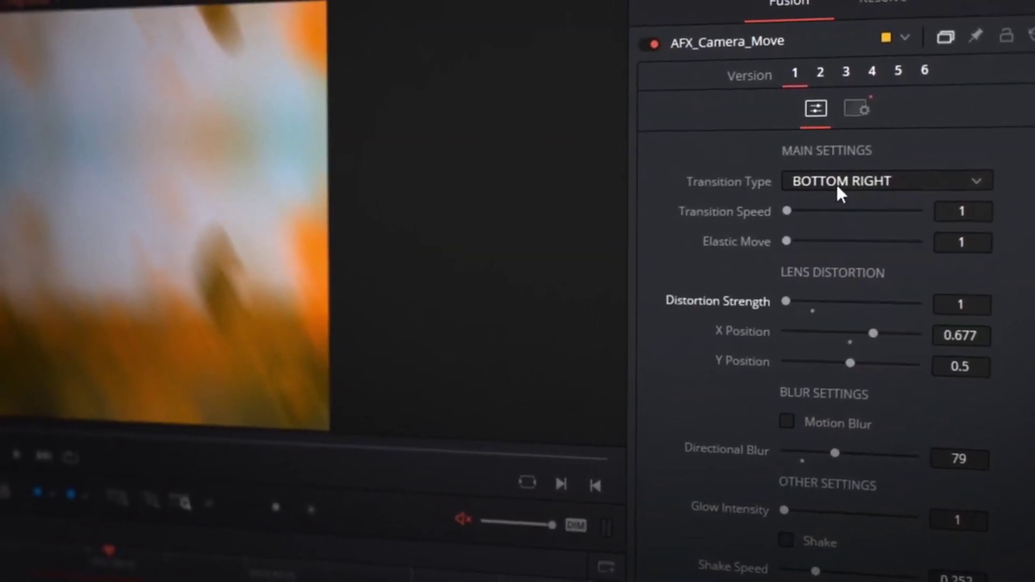